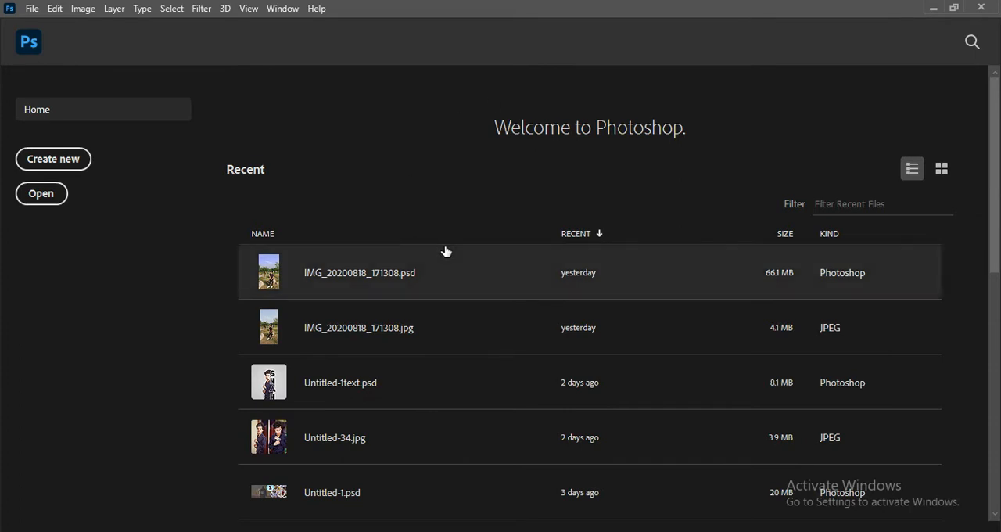
# Step: Open the 120875 JPG image from the Downloads folder
pyautogui.click(43, 193)
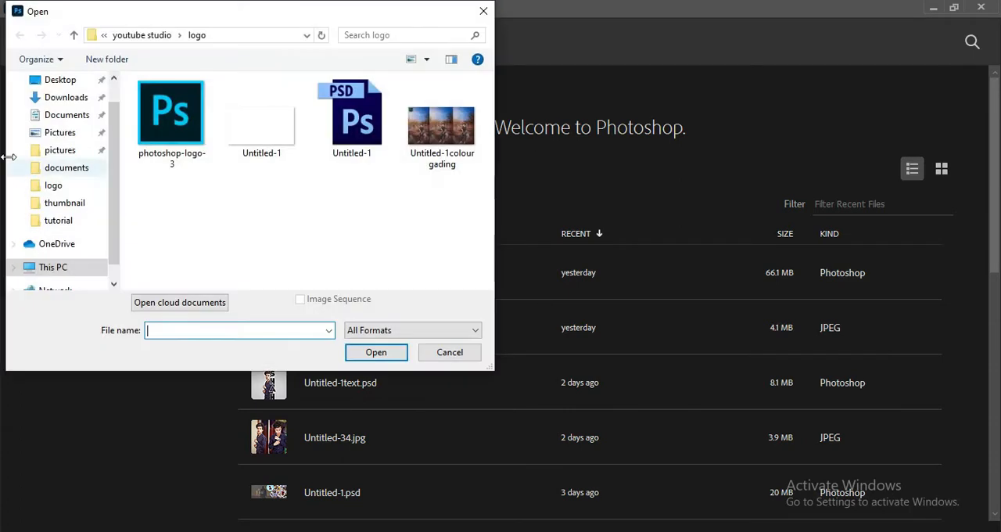
pyautogui.click(69, 96)
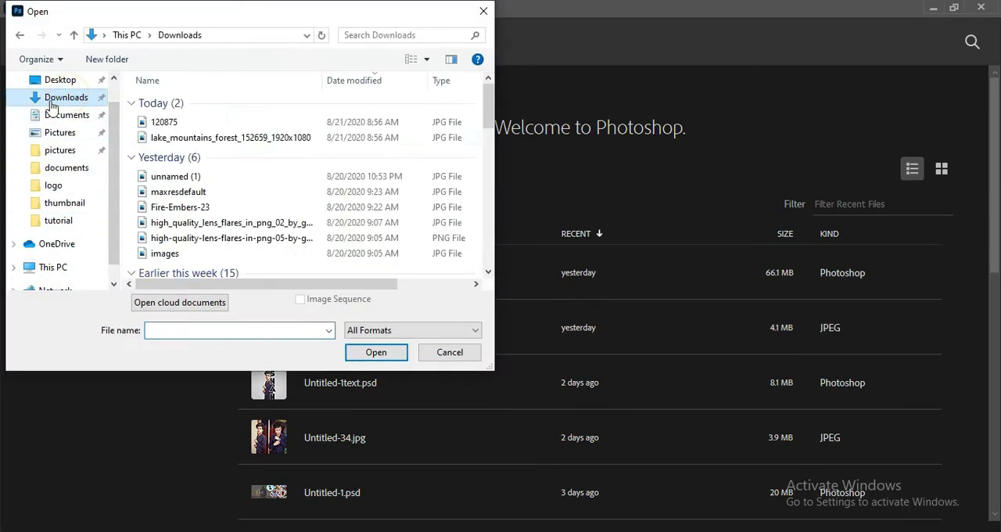
pyautogui.click(201, 138)
pyautogui.click(174, 125)
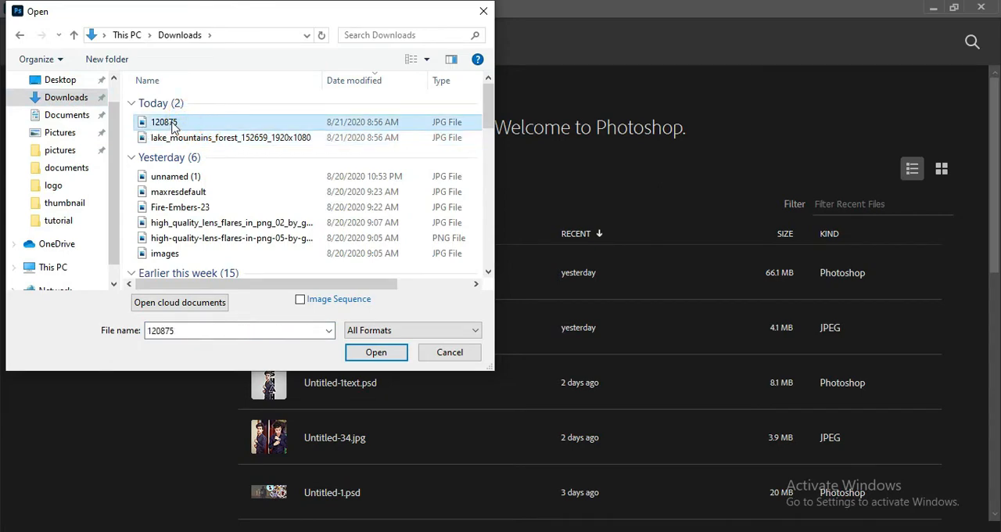
pyautogui.click(387, 353)
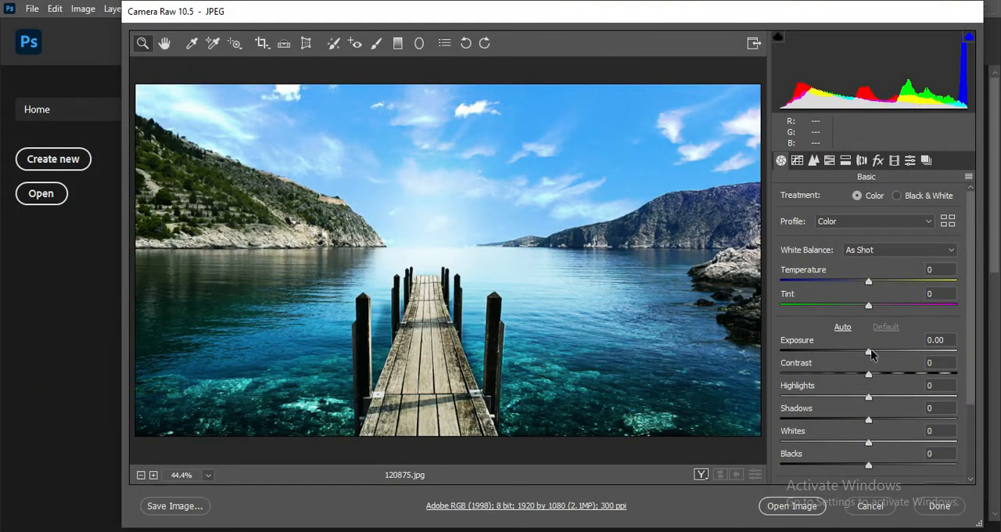
# Step: Lower the Exposure to -0.95 and set the parametric tone curve's Lights to -45
pyautogui.moveTo(872, 354); pyautogui.dragTo(851, 355)
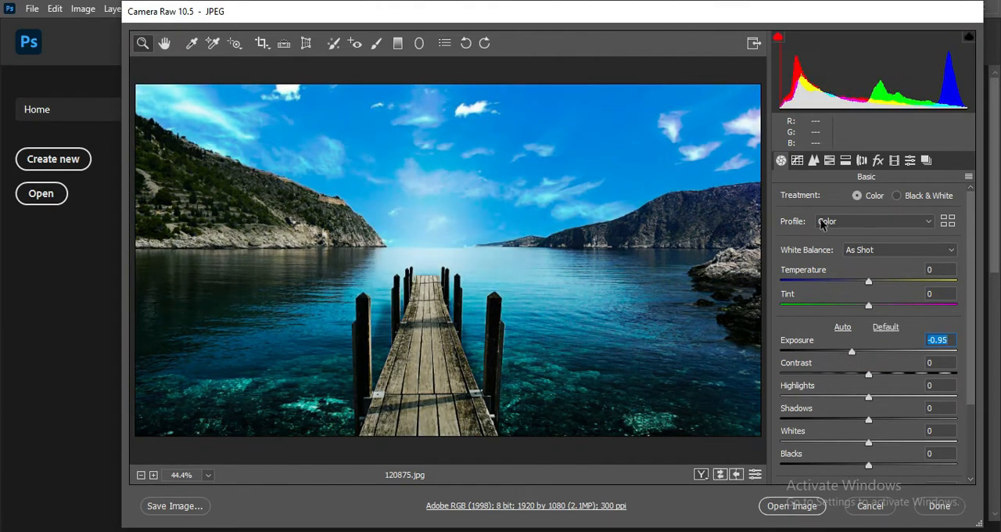
pyautogui.click(813, 161)
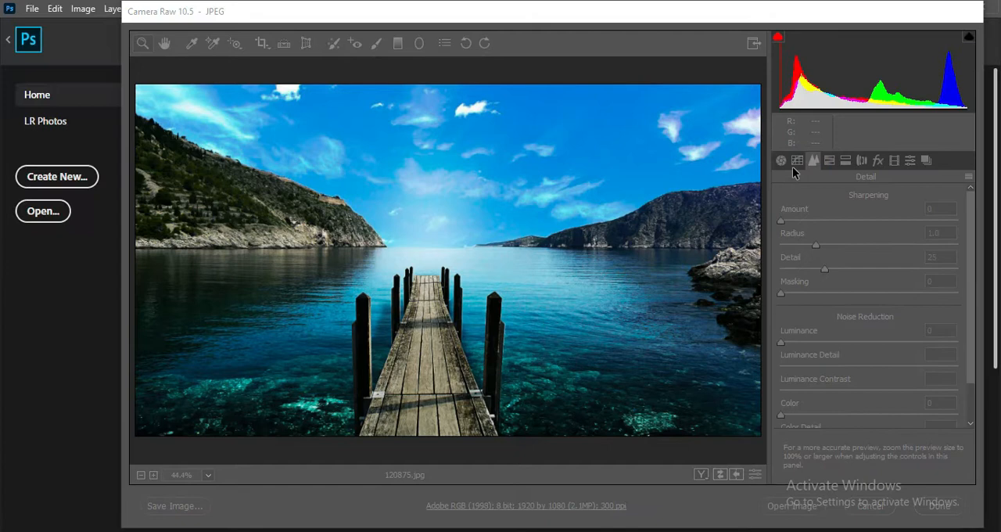
pyautogui.click(796, 161)
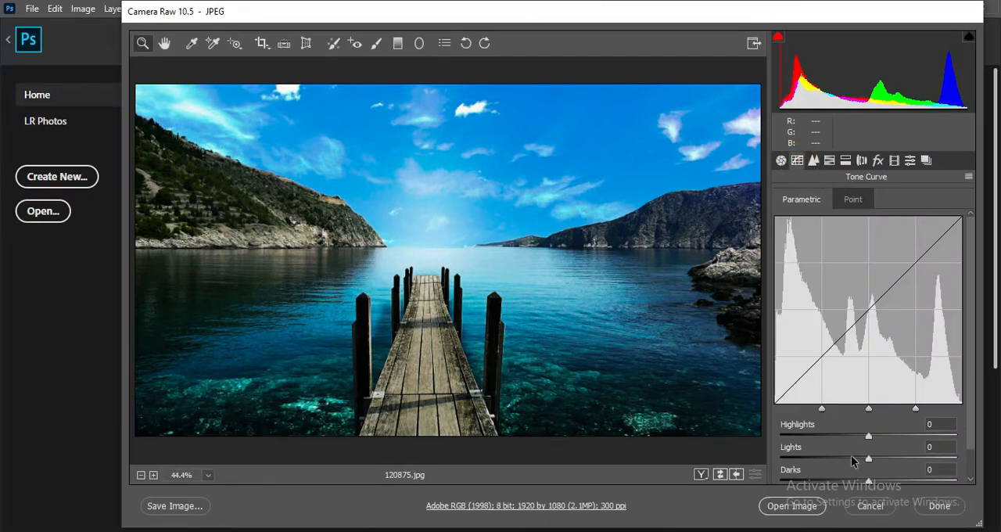
pyautogui.moveTo(852, 459); pyautogui.dragTo(832, 456)
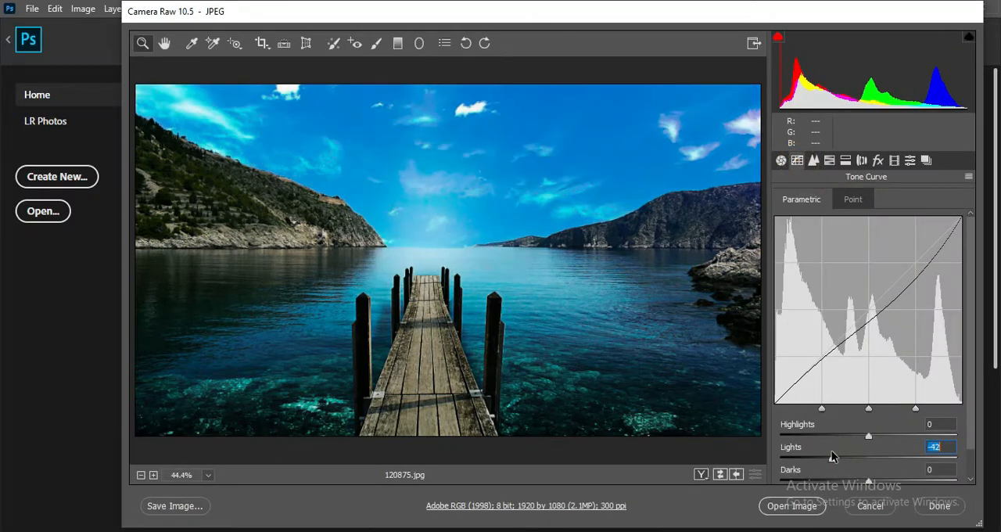
# Step: Set Highlights to -15, Shadows to +43, Whites to -22 and Blacks to +25 in the basic adjustments
pyautogui.click(780, 160)
pyautogui.moveTo(869, 397)
pyautogui.mouseDown()
pyautogui.moveTo(889, 397)
pyautogui.moveTo(862, 387)
pyautogui.mouseUp()
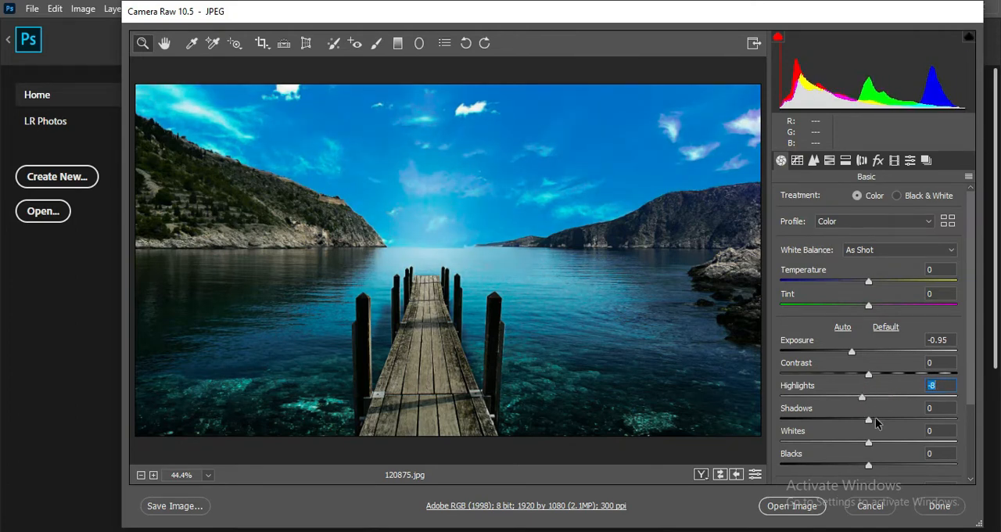
pyautogui.moveTo(868, 420); pyautogui.dragTo(906, 423)
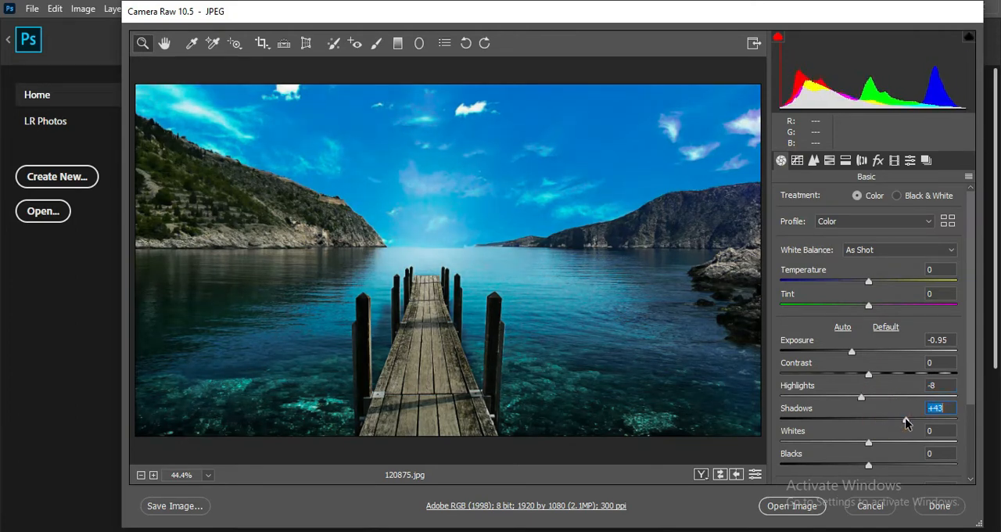
pyautogui.moveTo(863, 398); pyautogui.dragTo(895, 431)
pyautogui.scroll(-1, 870, 406)
pyautogui.scroll(-2, 894, 425)
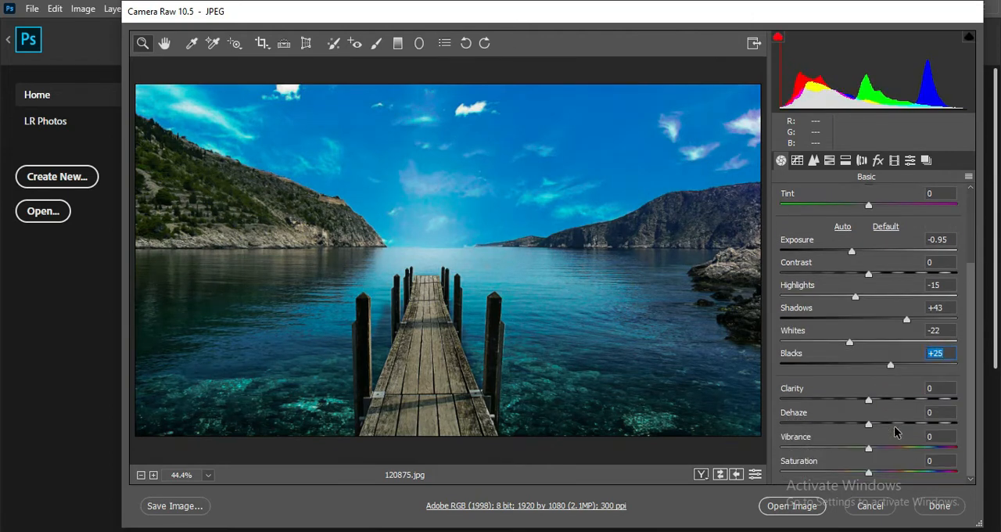
# Step: Set Clarity to +15 and Vibrance to +45, and cool the white balance Temperature to -8
pyautogui.moveTo(867, 400); pyautogui.dragTo(881, 401)
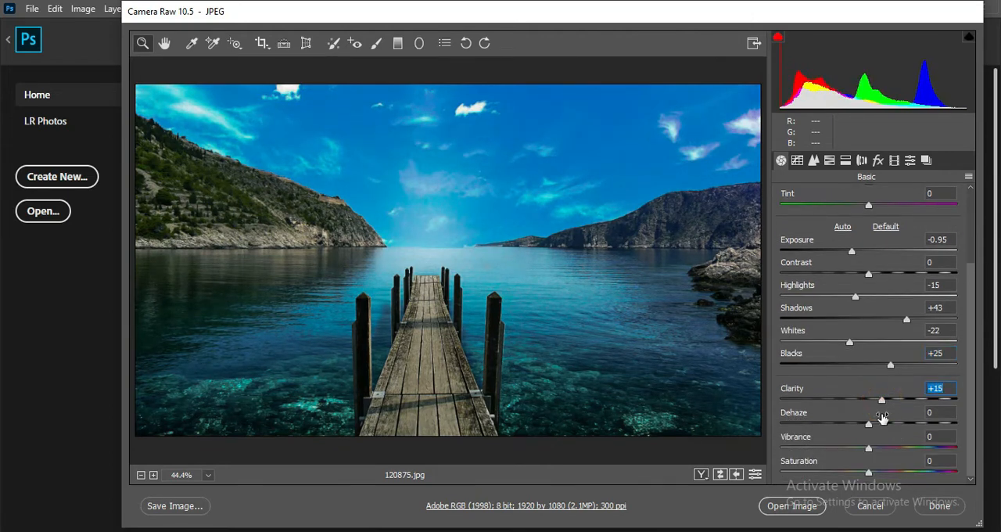
pyautogui.moveTo(867, 447); pyautogui.dragTo(908, 449)
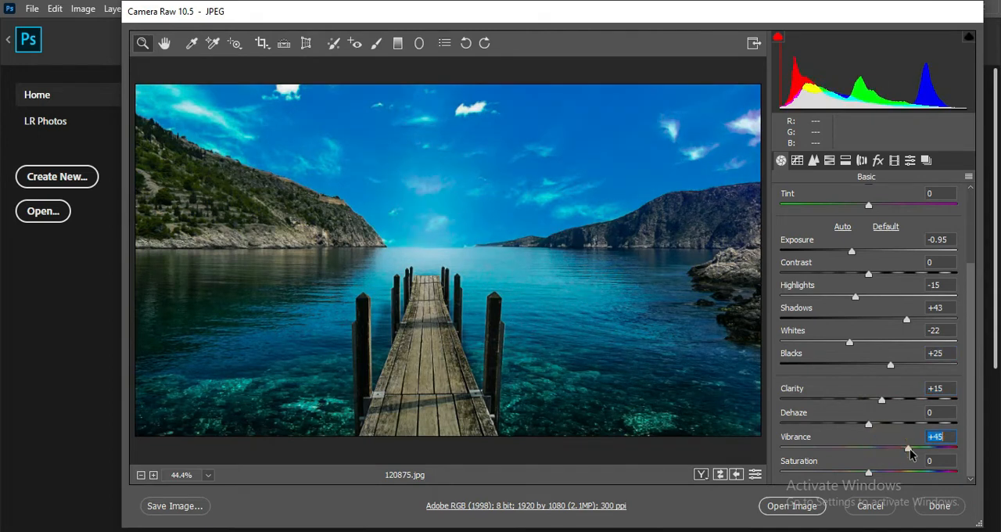
pyautogui.scroll(3, 896, 266)
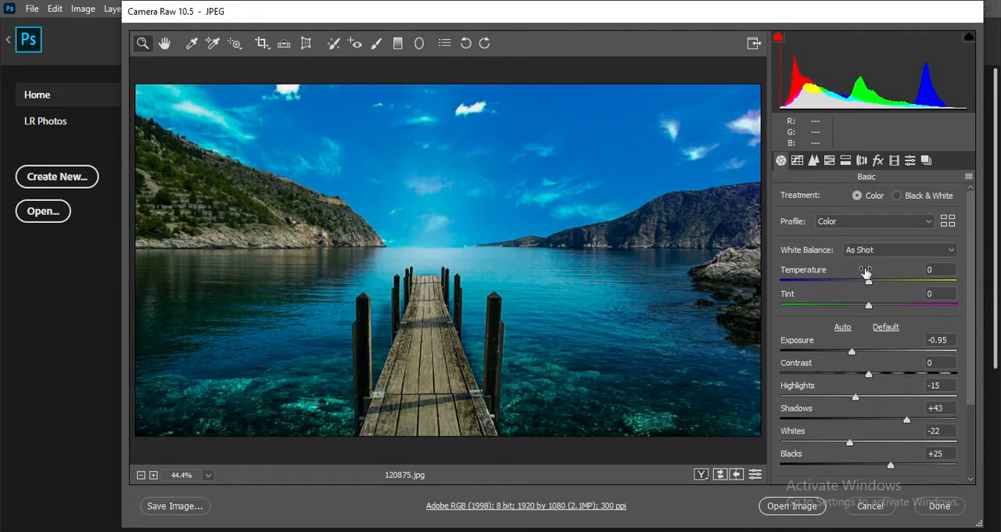
pyautogui.moveTo(867, 283); pyautogui.dragTo(858, 285)
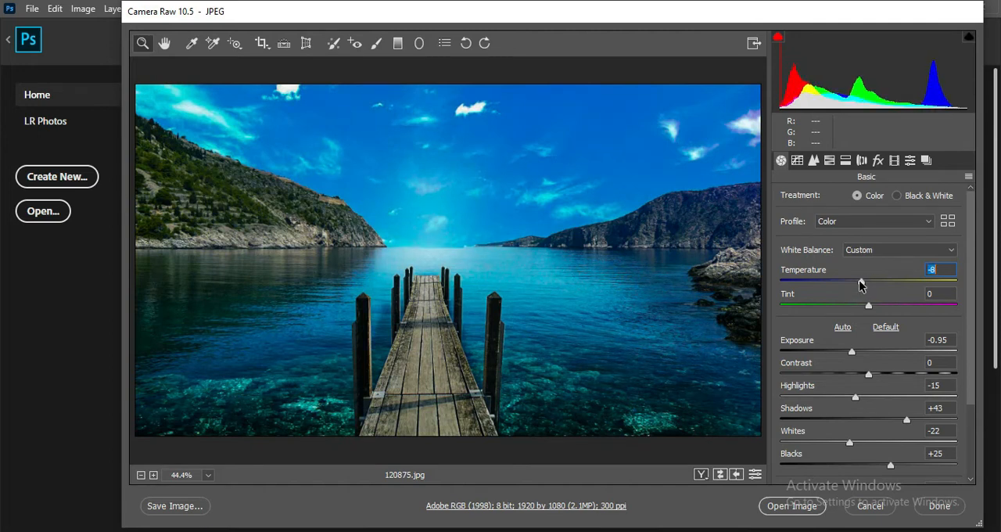
# Step: Set the Luminance noise reduction to 17 and the sharpening Amount to 10
pyautogui.click(813, 160)
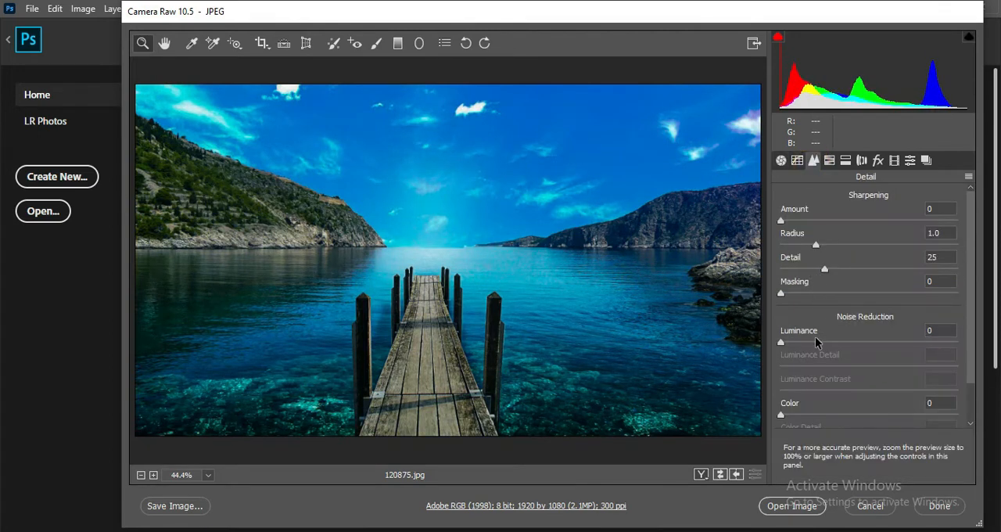
pyautogui.moveTo(780, 342); pyautogui.dragTo(810, 342)
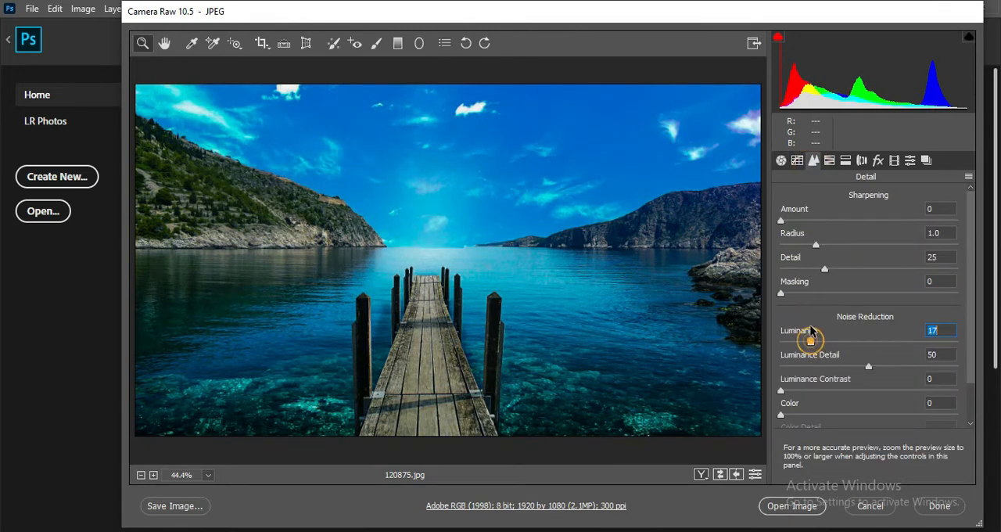
# Step: Set the HSL luminance of Oranges to +6 and Blues to +11, and slightly raise the Blues saturation
pyautogui.click(845, 160)
pyautogui.click(828, 160)
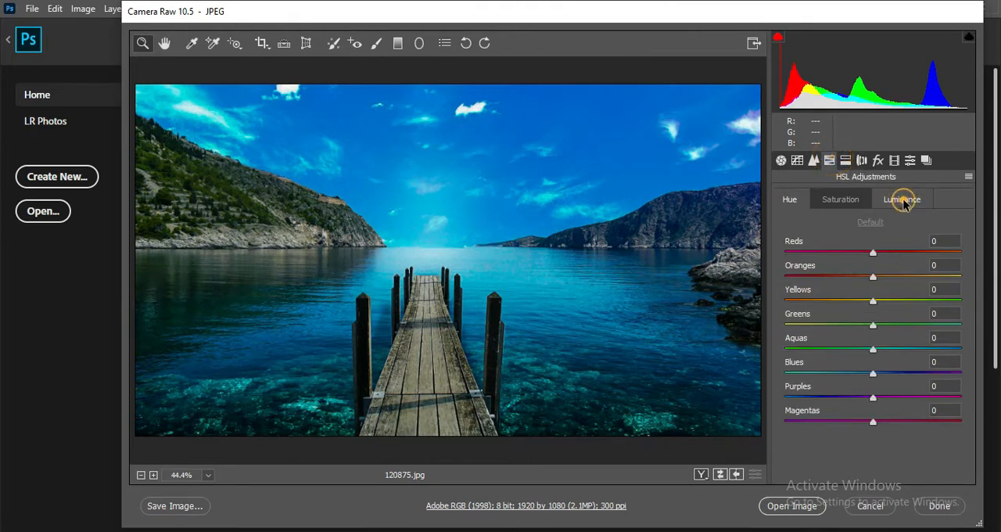
pyautogui.click(901, 199)
pyautogui.moveTo(891, 279); pyautogui.dragTo(895, 279)
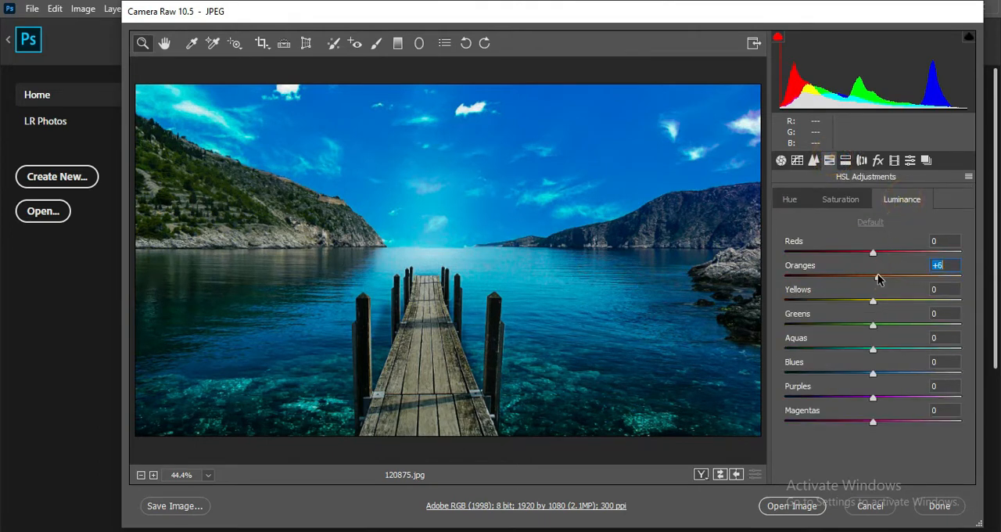
pyautogui.moveTo(884, 375); pyautogui.dragTo(882, 373)
pyautogui.click(826, 202)
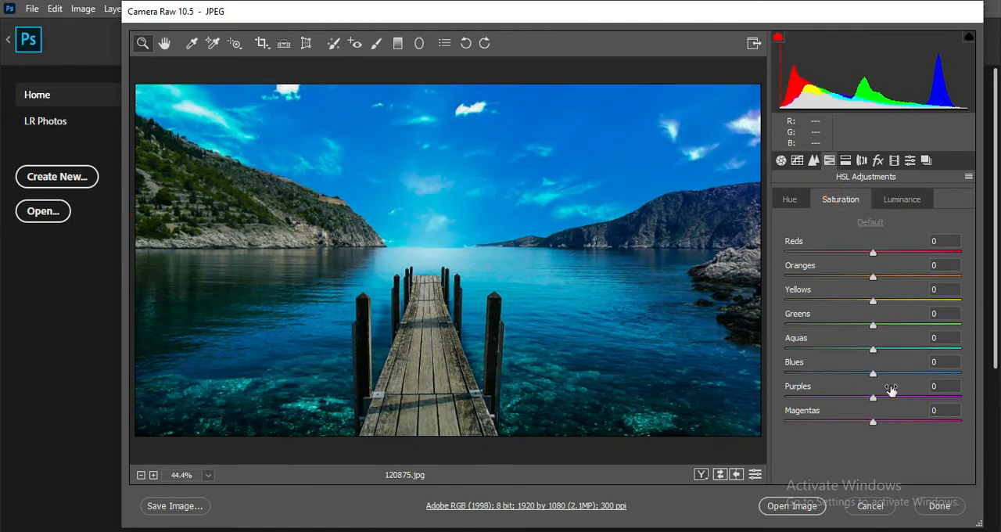
pyautogui.click(882, 373)
# Step: Set the HSL hues to Yellows +15, Greens +28, Aquas +51, Blues +10 and Purples -96
pyautogui.click(803, 200)
pyautogui.click(881, 373)
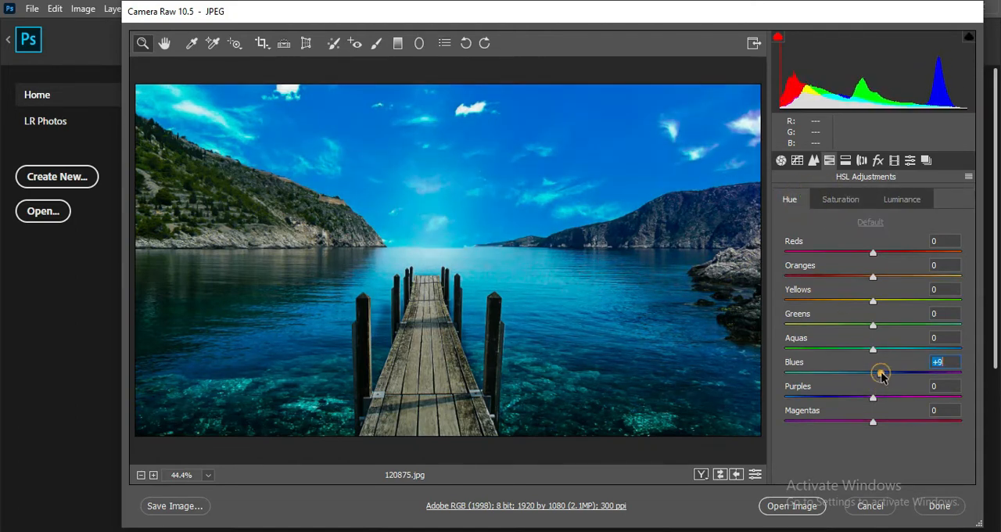
pyautogui.moveTo(838, 402); pyautogui.dragTo(788, 397)
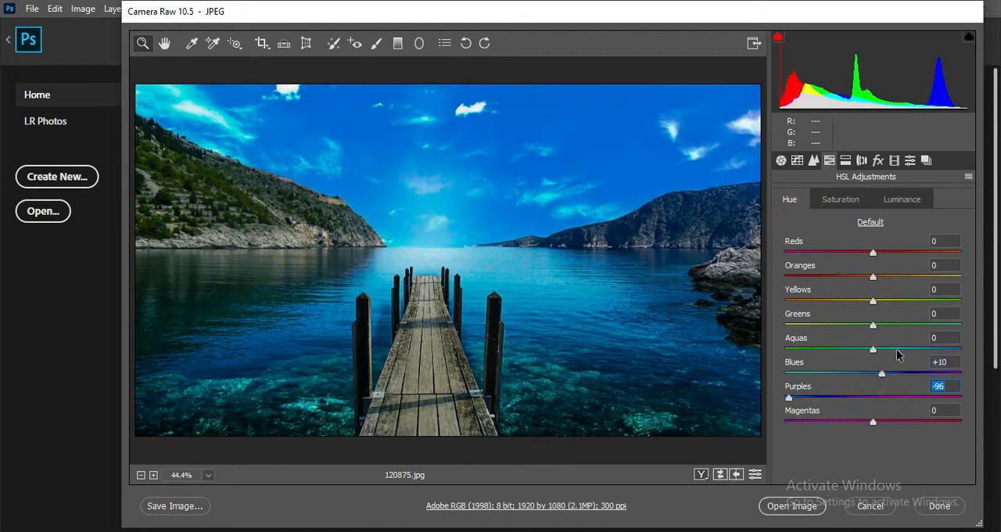
pyautogui.moveTo(897, 352); pyautogui.dragTo(917, 340)
pyautogui.click(897, 324)
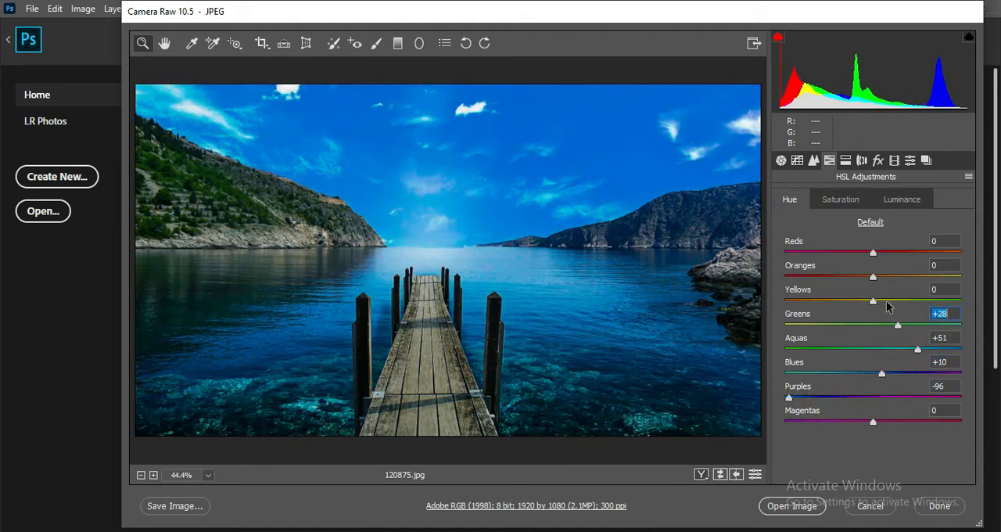
pyautogui.click(886, 300)
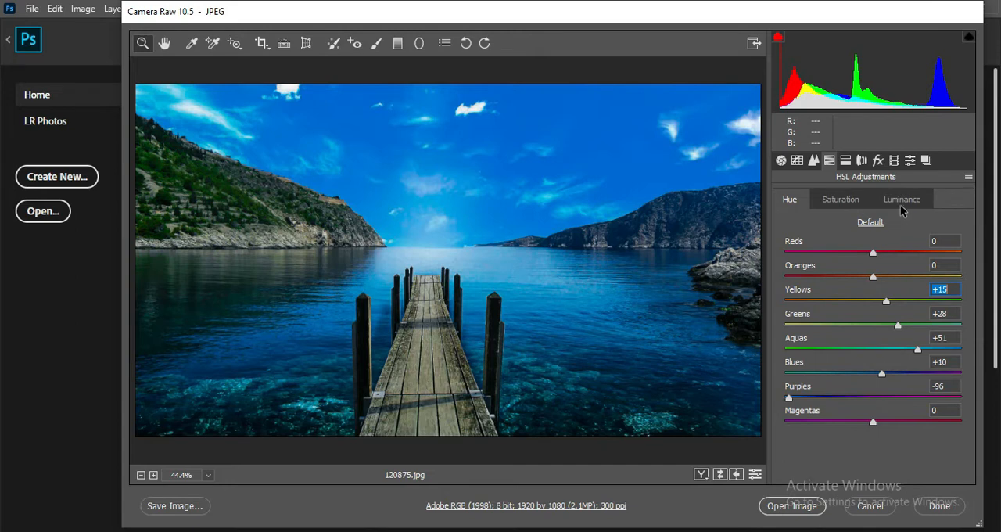
# Step: Set the HSL luminance of Oranges to +20
pyautogui.click(901, 200)
pyautogui.click(888, 275)
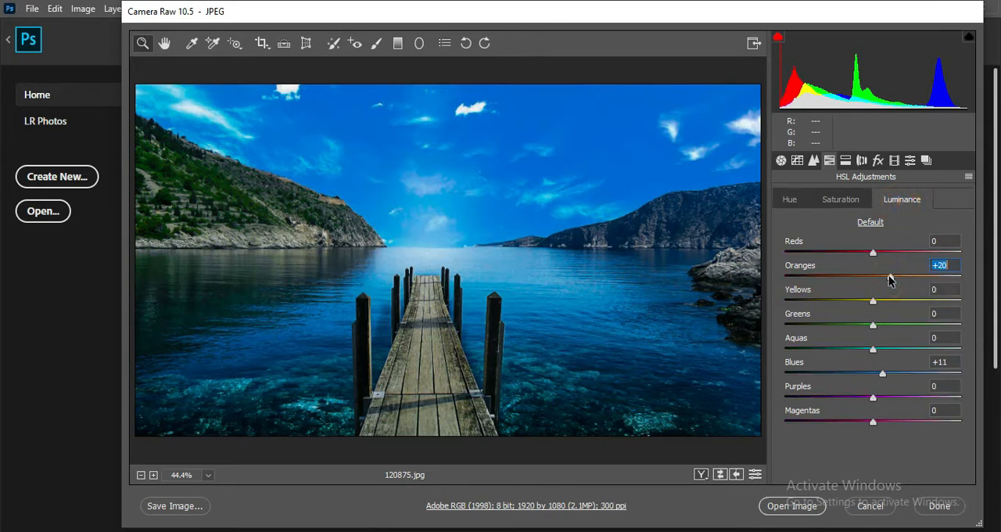
# Step: Open the adjusted photo in the main Photoshop editor and close the Nik Collection window
pyautogui.click(877, 160)
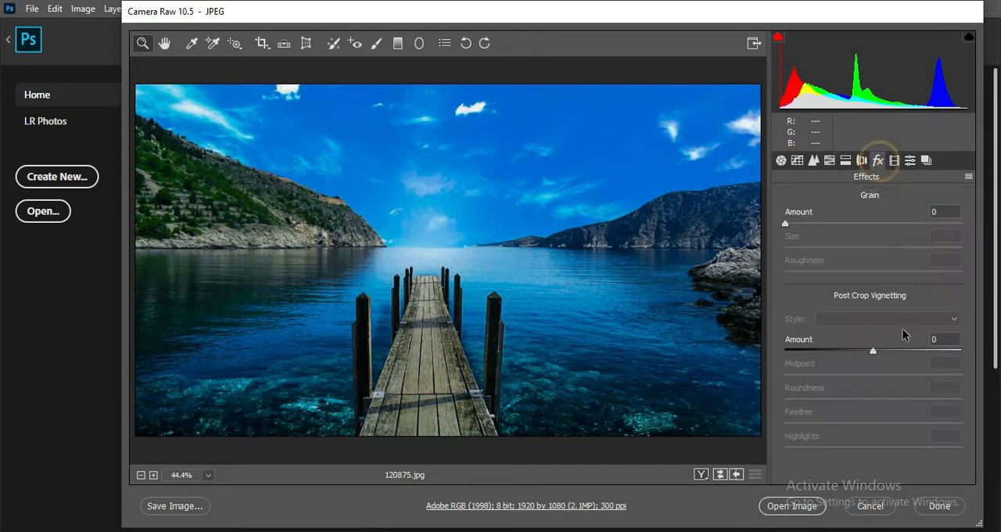
pyautogui.click(869, 506)
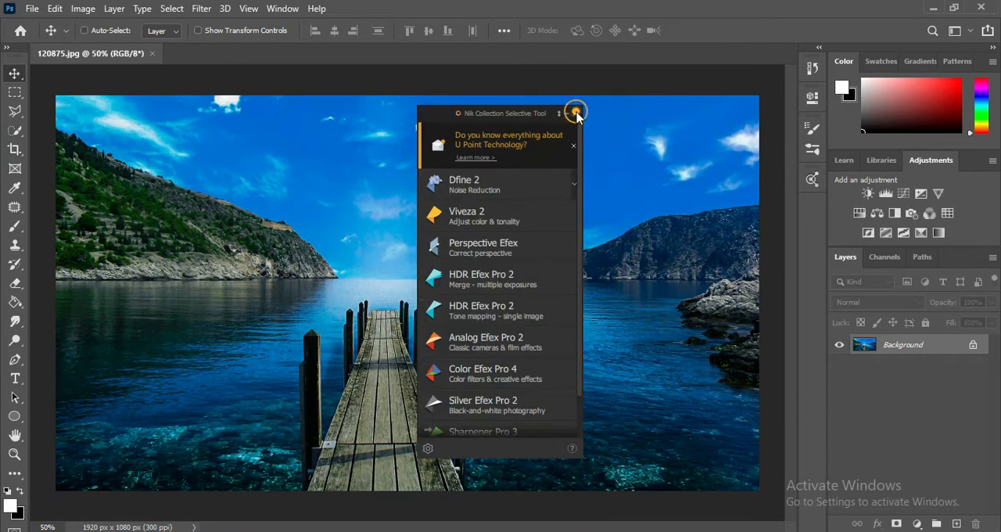
pyautogui.click(574, 113)
# Step: Show the rulers and place one vertical and one horizontal guide crossing at the centre of the image
pyautogui.click(20, 75)
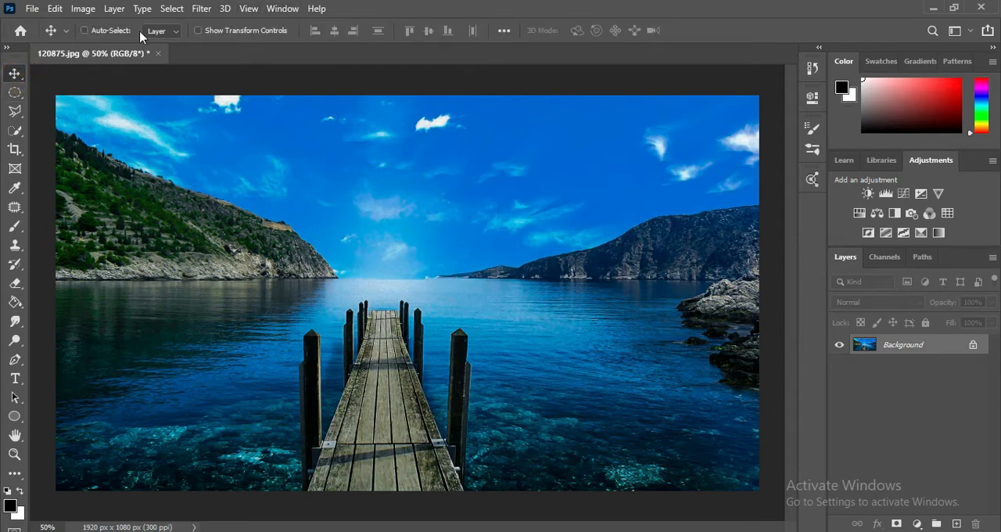
pyautogui.click(247, 9)
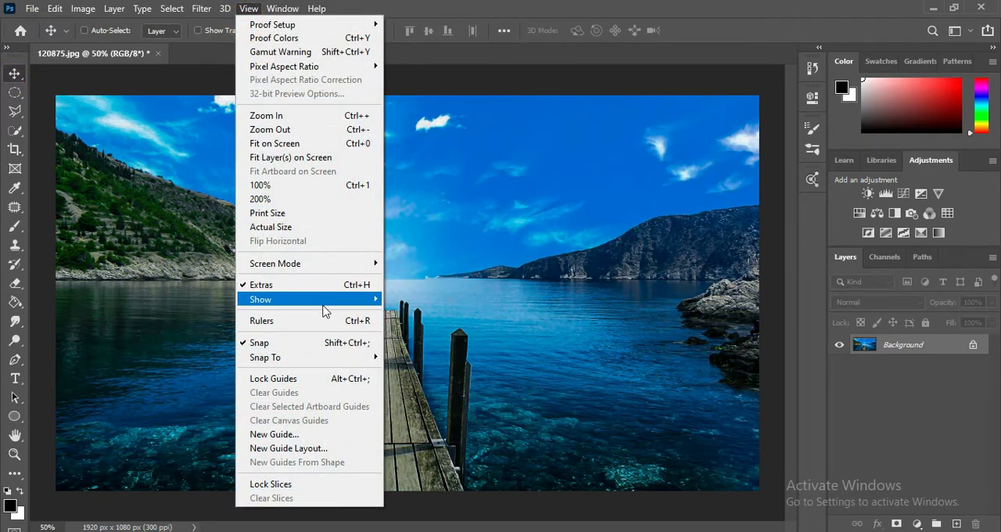
pyautogui.click(336, 320)
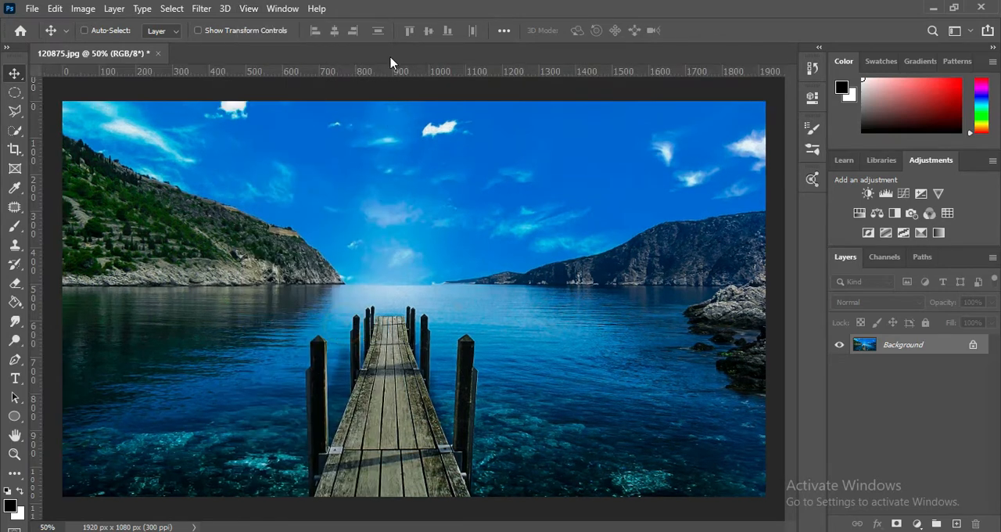
pyautogui.moveTo(35, 250); pyautogui.dragTo(416, 247)
pyautogui.moveTo(477, 71); pyautogui.dragTo(497, 298)
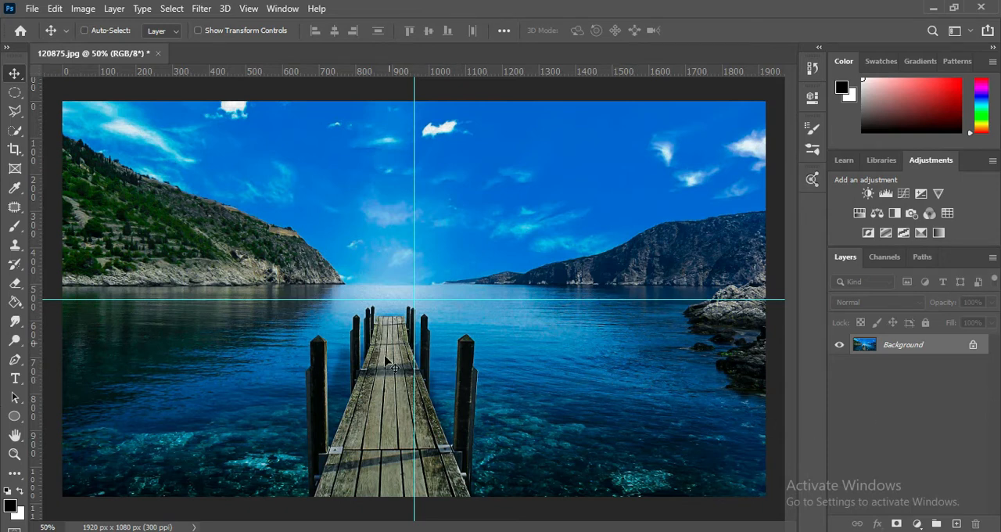
# Step: Make a circular selection with the Elliptical Marquee and nudge it into position around the crossing of the guides
pyautogui.click(14, 92)
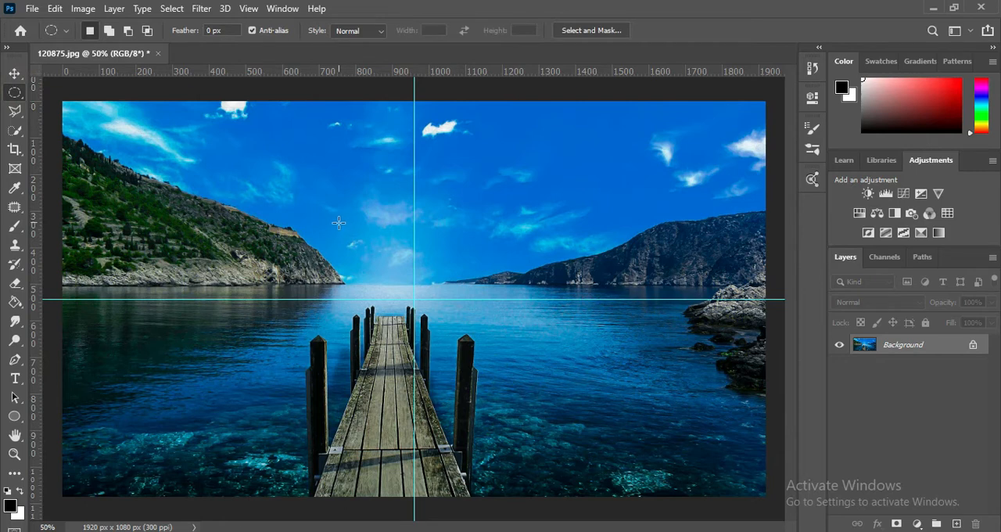
pyautogui.moveTo(339, 223); pyautogui.dragTo(559, 420)
pyautogui.moveTo(473, 356); pyautogui.dragTo(456, 323)
pyautogui.press('Left')
pyautogui.press('Left')
pyautogui.press('Left')
pyautogui.press('Left')
pyautogui.press('Left')
pyautogui.press('Left')
pyautogui.press('Left')
pyautogui.hotkey('shift', 'Left')
pyautogui.hotkey('shift', 'Up')
pyautogui.hotkey('shift', 'Up')
# Step: Add a new layer and fill the circular selection on it with black using the Paint Bucket
pyautogui.click(957, 524)
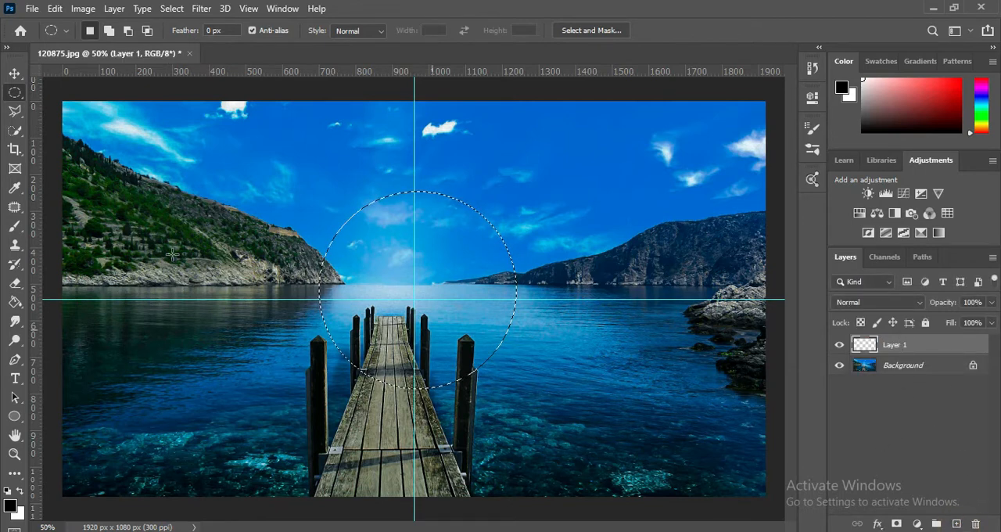
pyautogui.click(15, 301)
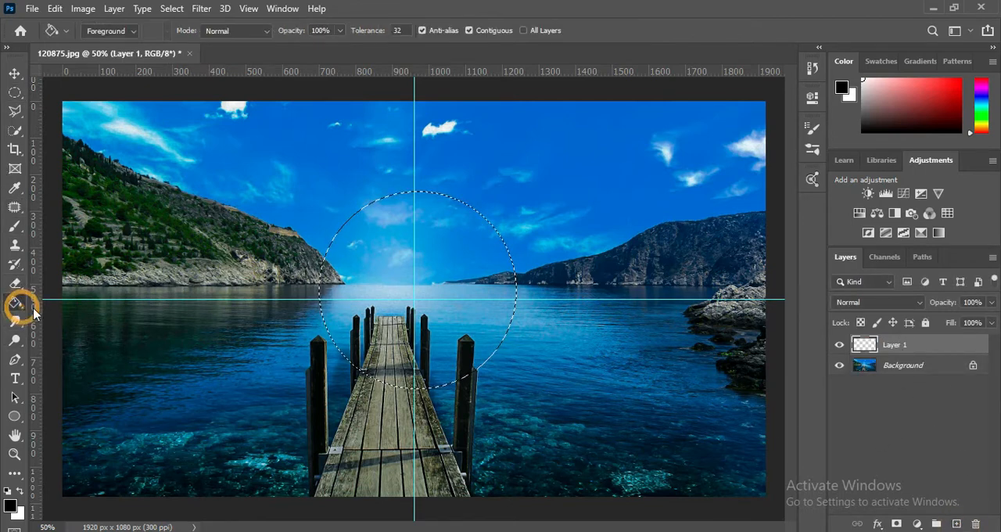
pyautogui.click(19, 491)
pyautogui.click(19, 491)
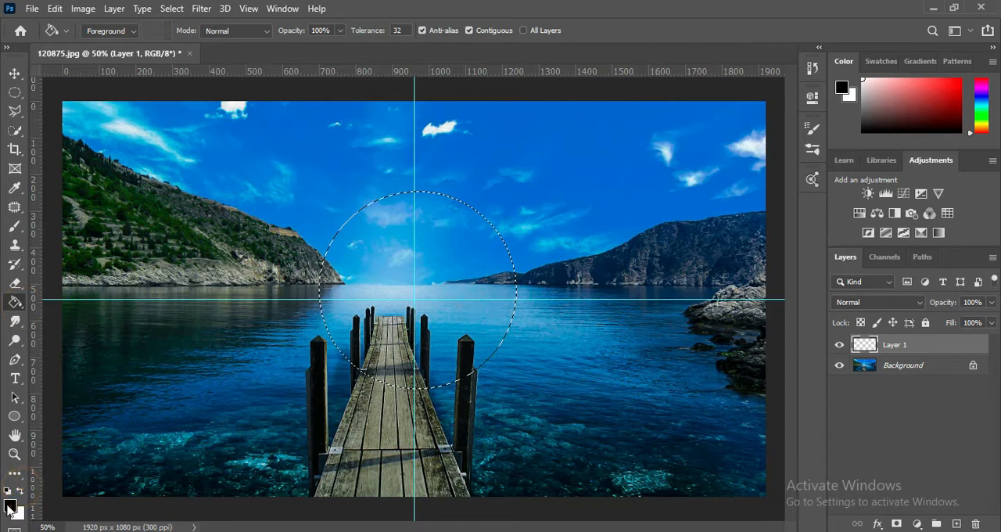
pyautogui.click(414, 272)
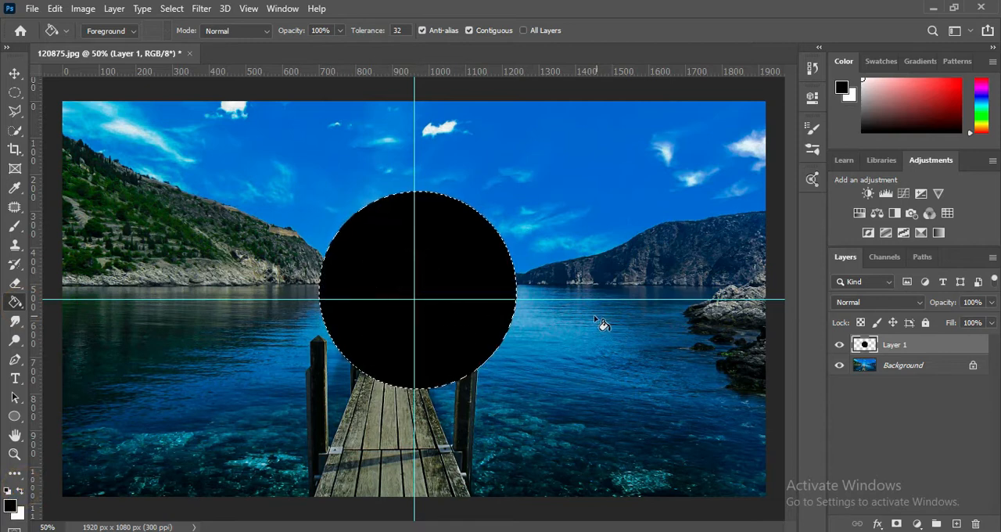
# Step: Deselect the circle and move the black disc slightly up and to the left with the Move tool
pyautogui.hotkey('ctrl', 'd')
pyautogui.click(14, 73)
pyautogui.moveTo(460, 283); pyautogui.dragTo(456, 279)
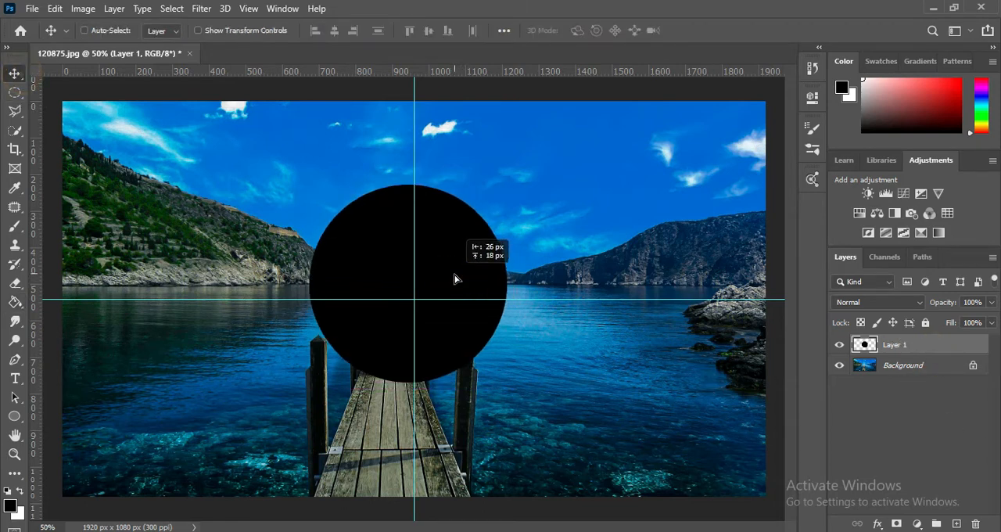
# Step: Hide the rulers and remove both the vertical and the horizontal guide from the canvas
pyautogui.click(247, 8)
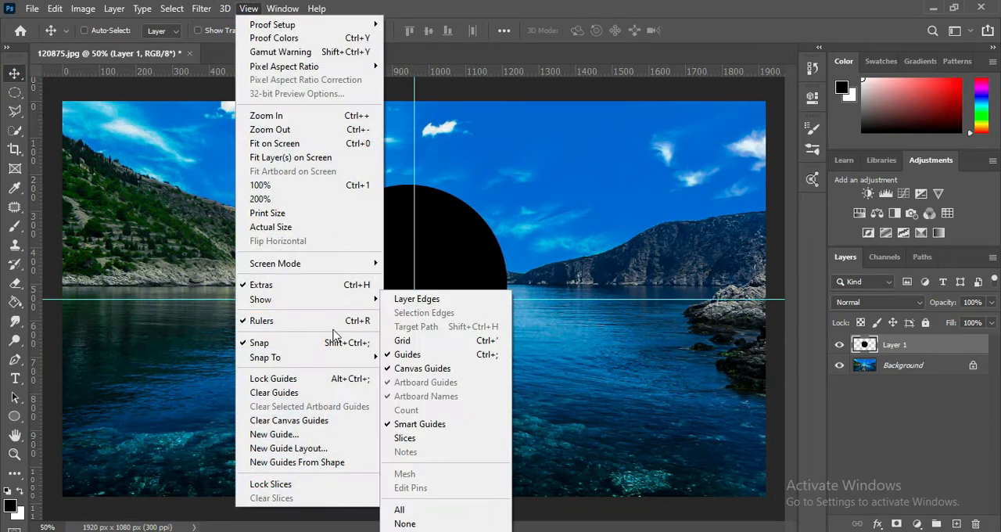
pyautogui.click(338, 320)
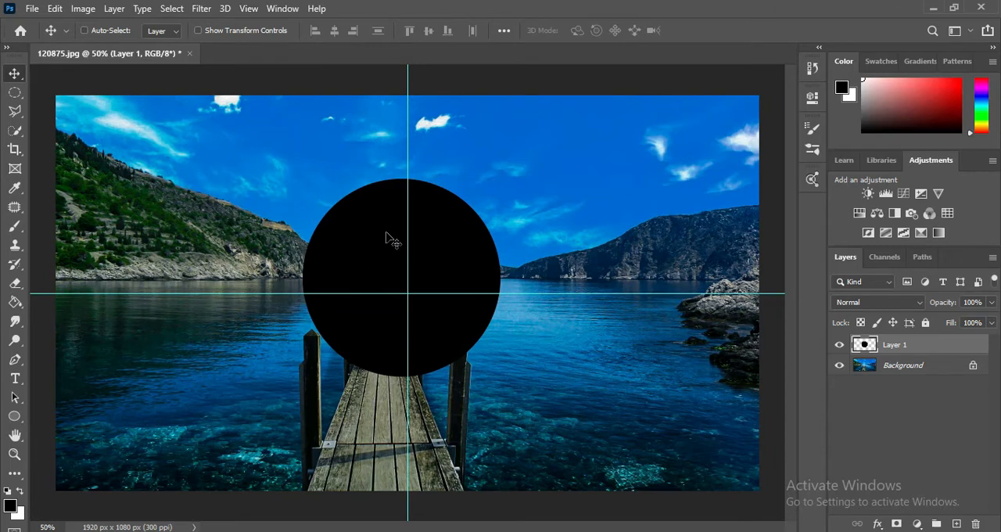
pyautogui.moveTo(406, 277); pyautogui.dragTo(14, 215)
pyautogui.moveTo(524, 294); pyautogui.dragTo(539, 31)
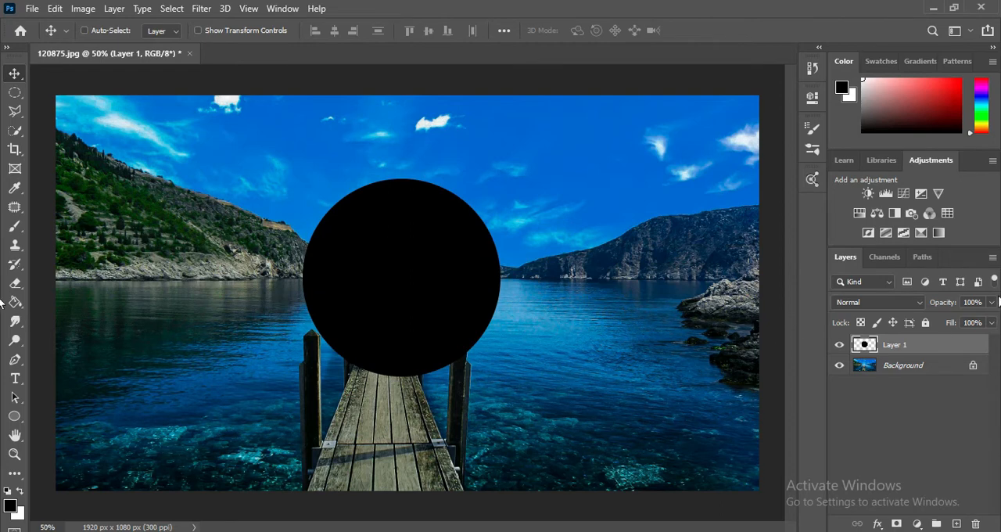
# Step: Duplicate the Background layer above the black circle layer and apply Spherize to the copy at 100% in Normal mode
pyautogui.click(915, 367)
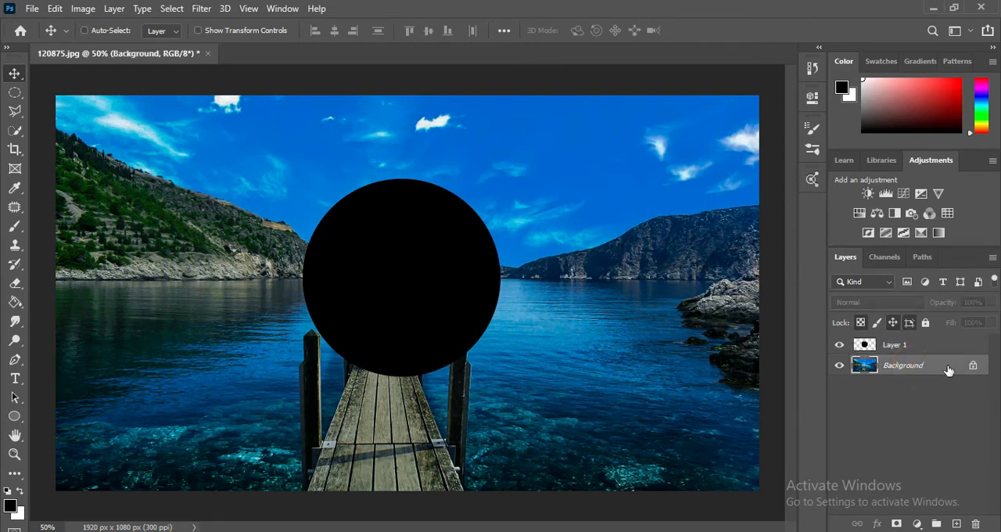
pyautogui.moveTo(947, 370); pyautogui.dragTo(931, 343)
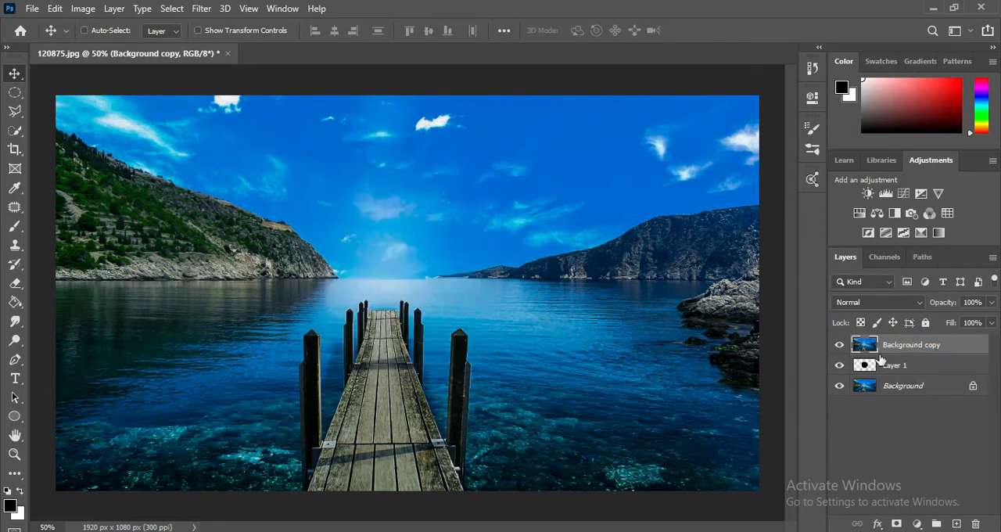
pyautogui.click(201, 8)
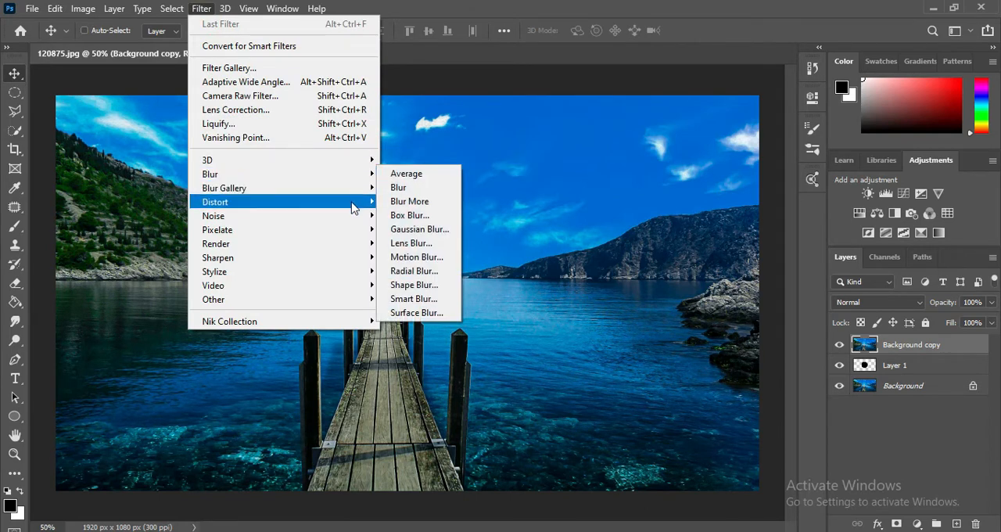
pyautogui.moveTo(353, 208)
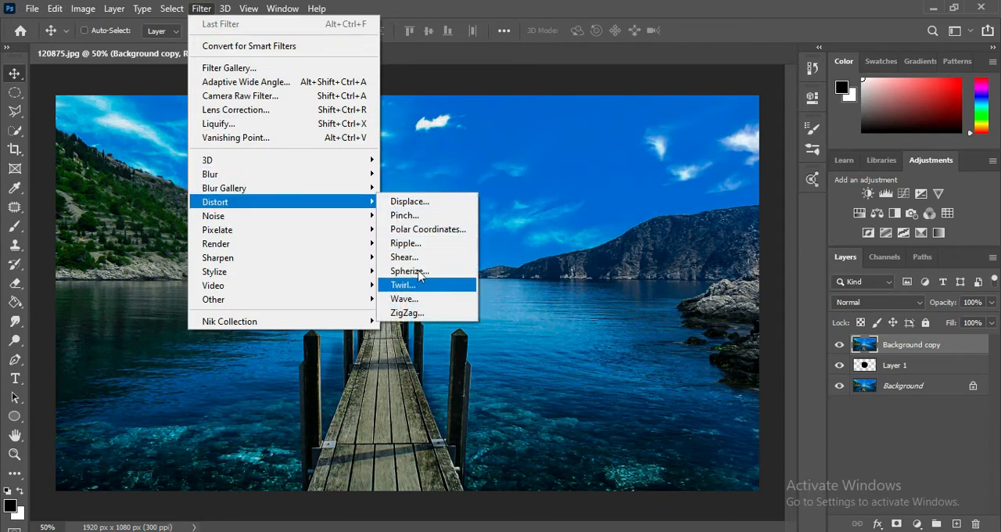
pyautogui.click(429, 278)
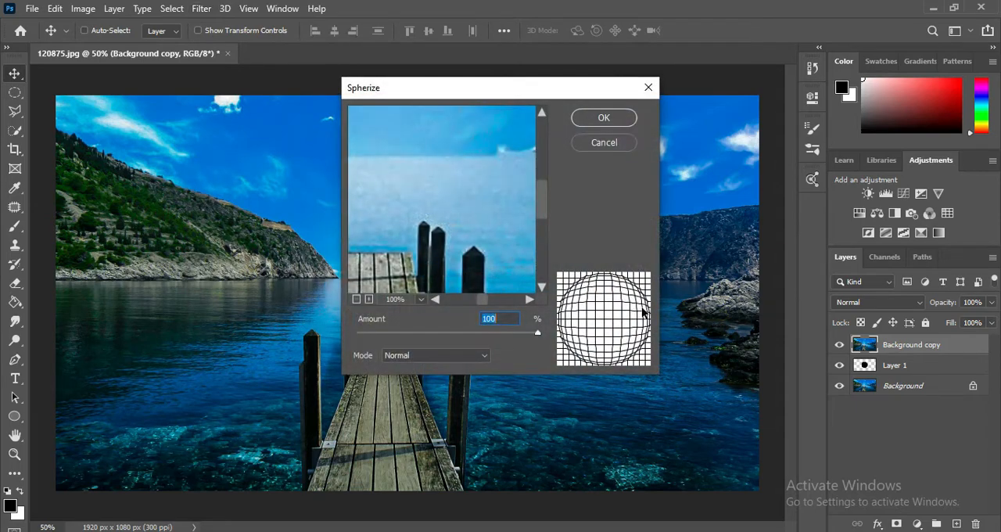
pyautogui.click(603, 117)
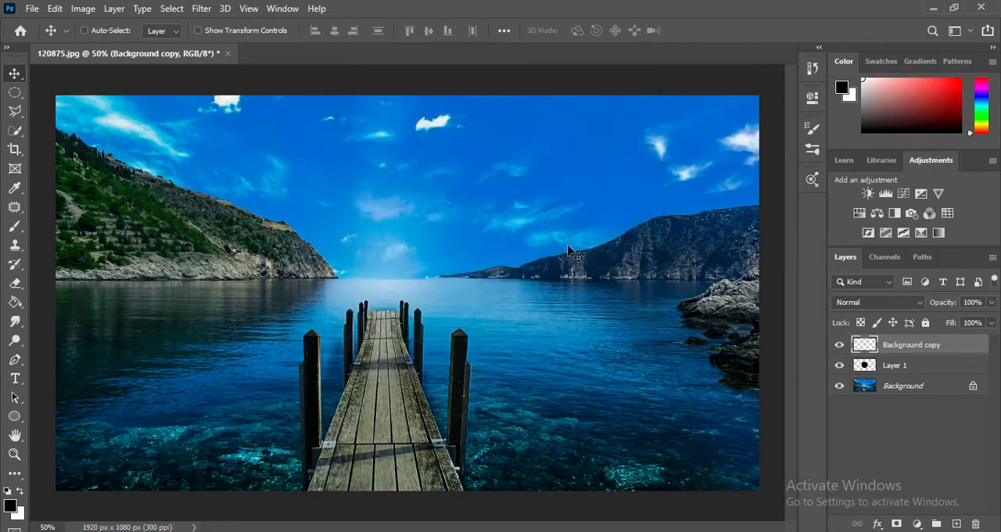
# Step: Scale the spherized copy down to about 30.65% width and 49.78% height and place it over the black circle
pyautogui.click(914, 367)
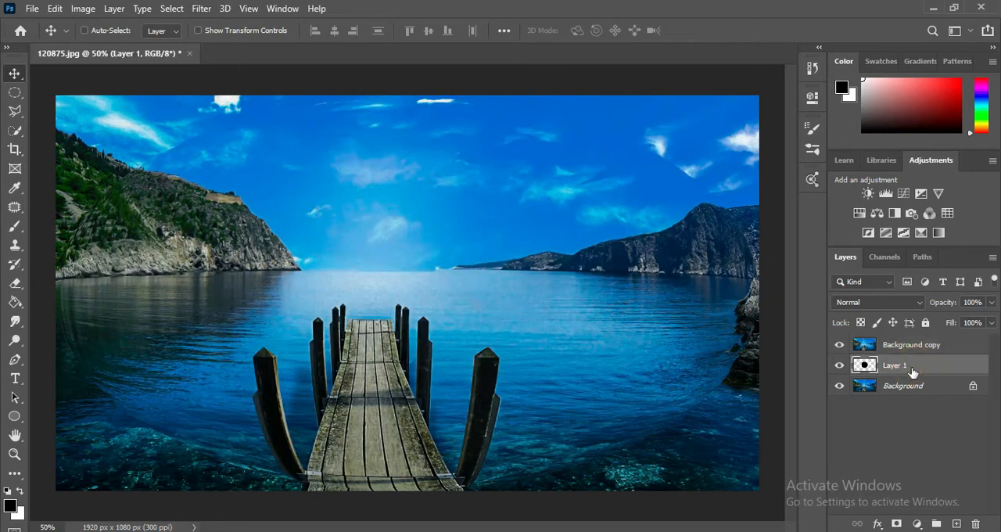
pyautogui.click(933, 346)
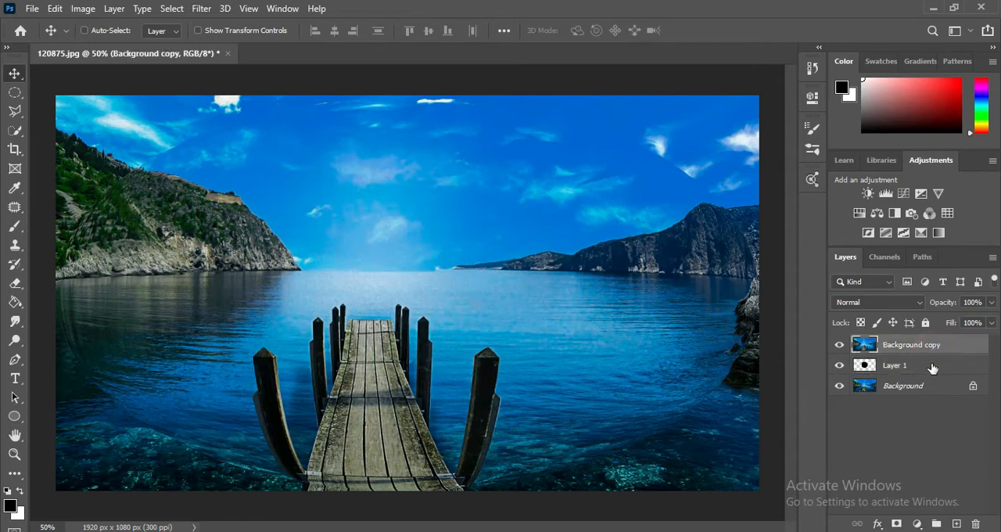
pyautogui.hotkey('ctrl', 't')
pyautogui.moveTo(762, 495); pyautogui.dragTo(330, 245)
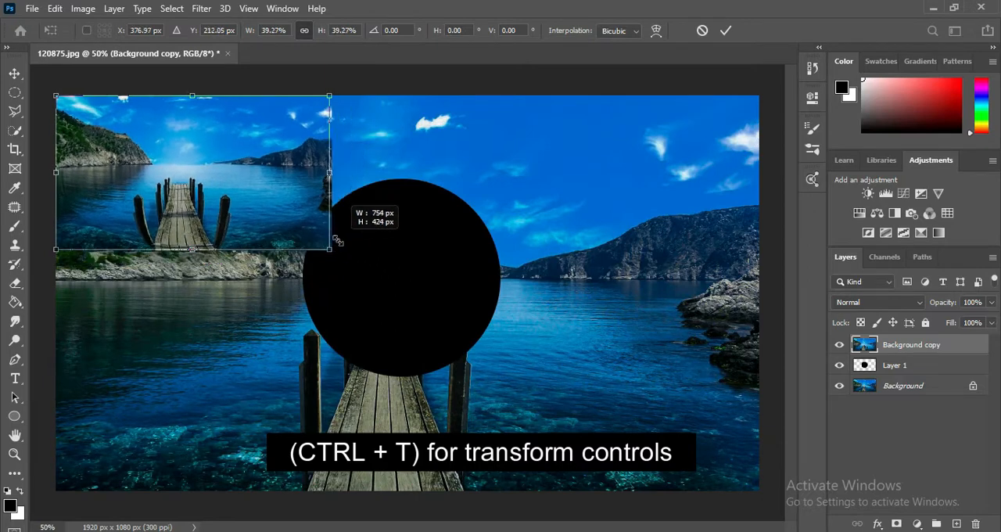
pyautogui.moveTo(331, 173); pyautogui.dragTo(244, 188)
pyautogui.moveTo(163, 180); pyautogui.dragTo(417, 264)
pyautogui.moveTo(503, 255); pyautogui.dragTo(482, 257)
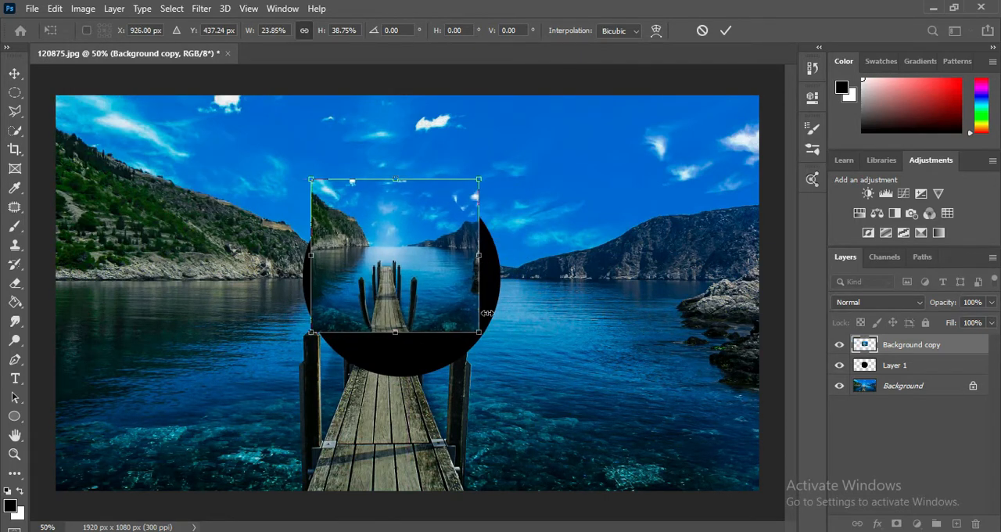
pyautogui.moveTo(482, 334)
pyautogui.mouseDown()
pyautogui.moveTo(526, 374)
pyautogui.moveTo(481, 350)
pyautogui.mouseUp()
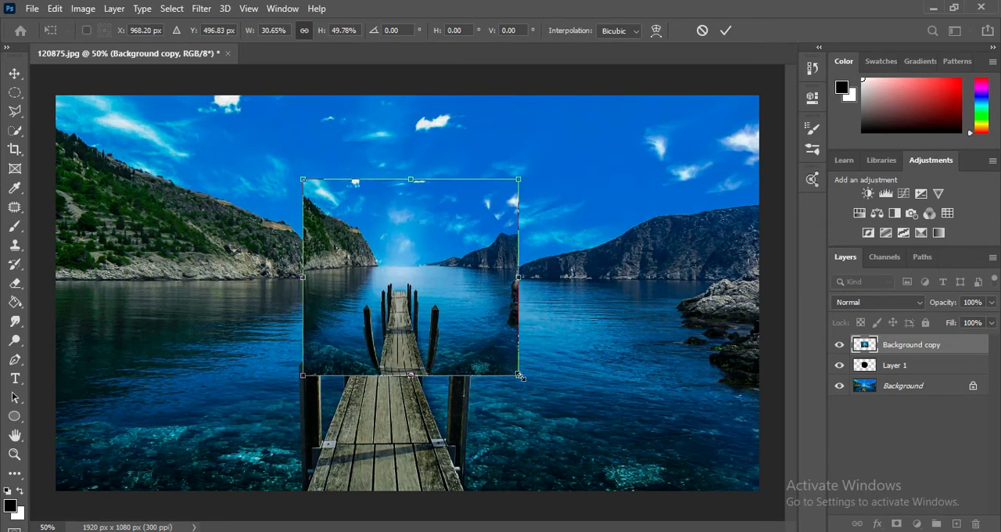
# Step: Fine-tune the spherized copy to 30.32% width and 50% height so it covers the circle, and apply the transform
pyautogui.moveTo(519, 376)
pyautogui.mouseDown()
pyautogui.moveTo(506, 363)
pyautogui.moveTo(512, 372)
pyautogui.mouseUp()
pyautogui.press('Down')
pyautogui.press('Down')
pyautogui.press('Down')
pyautogui.press('Down')
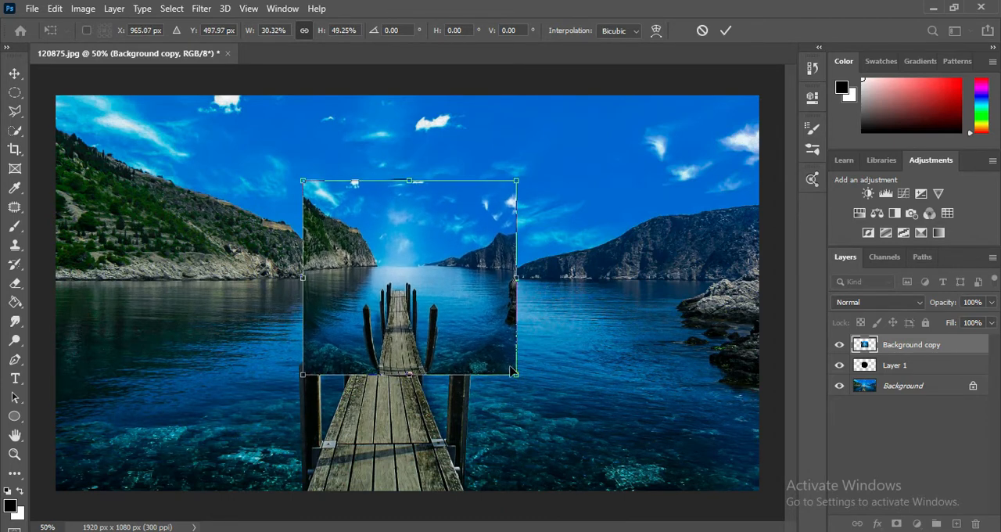
pyautogui.press('Up')
pyautogui.press('Up')
pyautogui.press('Up')
pyautogui.press('Up')
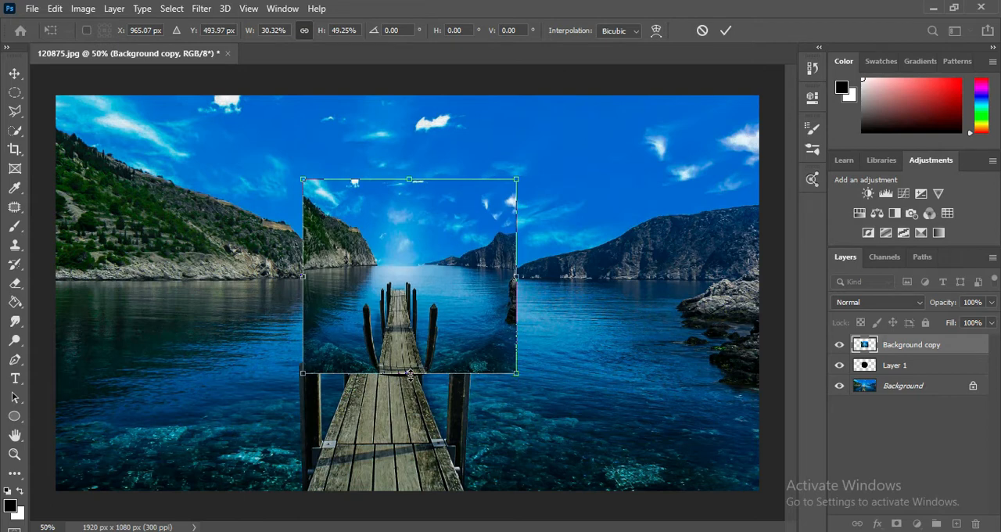
pyautogui.moveTo(409, 373); pyautogui.dragTo(410, 376)
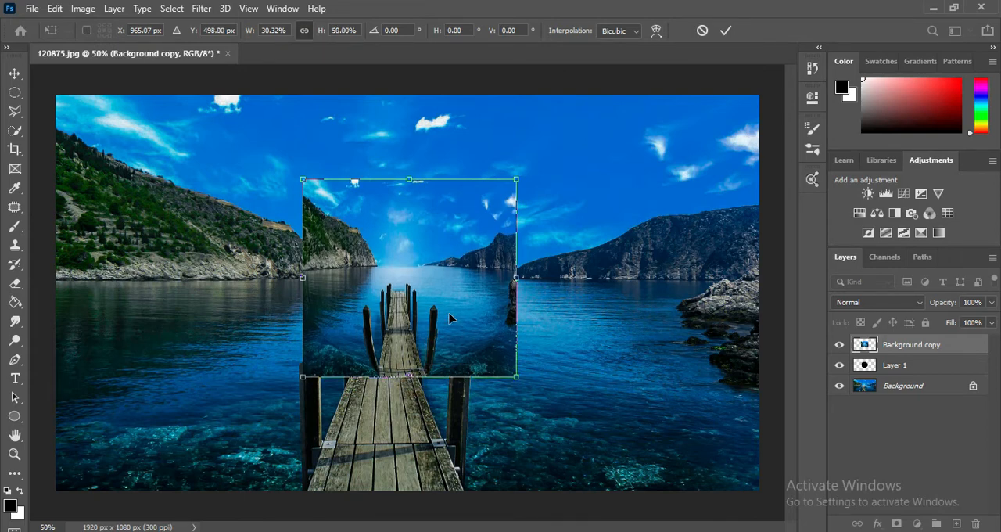
pyautogui.press('Return')
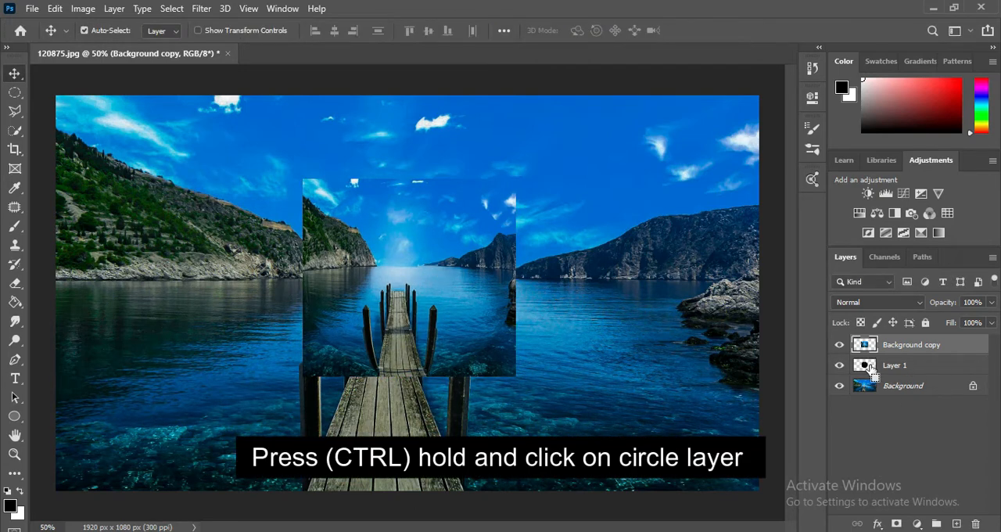
# Step: Load the black circle's outline as a selection and add it as a layer mask on the Background copy
pyautogui.keyDown('ctrl'); pyautogui.click(870, 367); pyautogui.keyUp('ctrl')
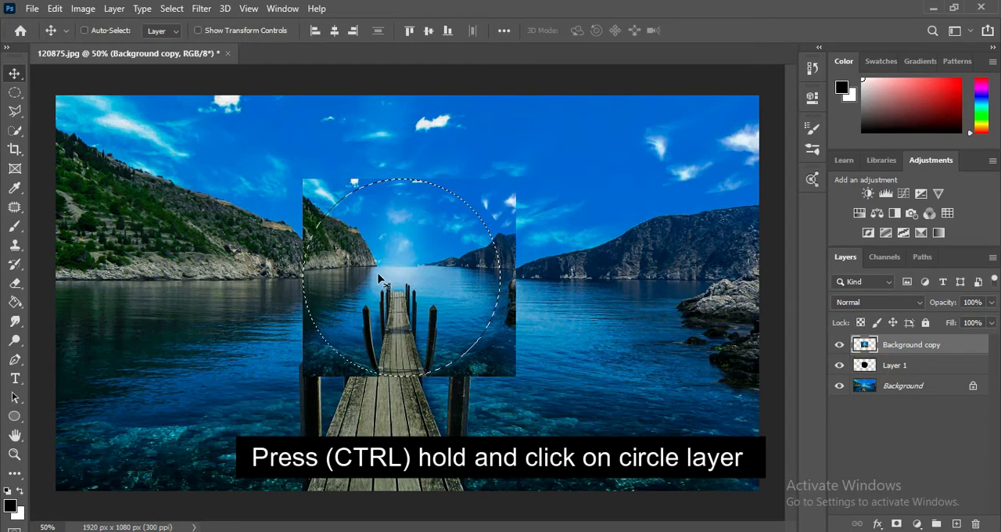
pyautogui.click(21, 108)
pyautogui.press('v')
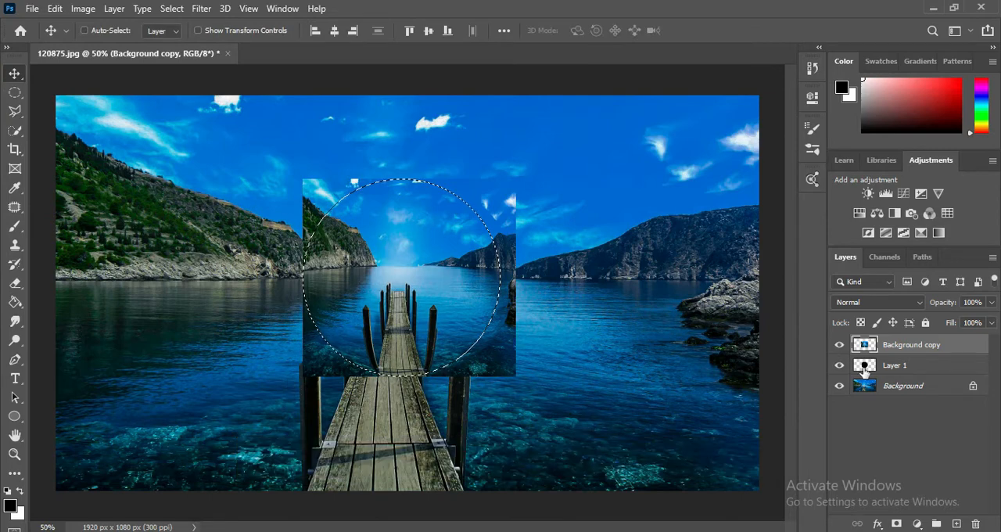
pyautogui.click(896, 523)
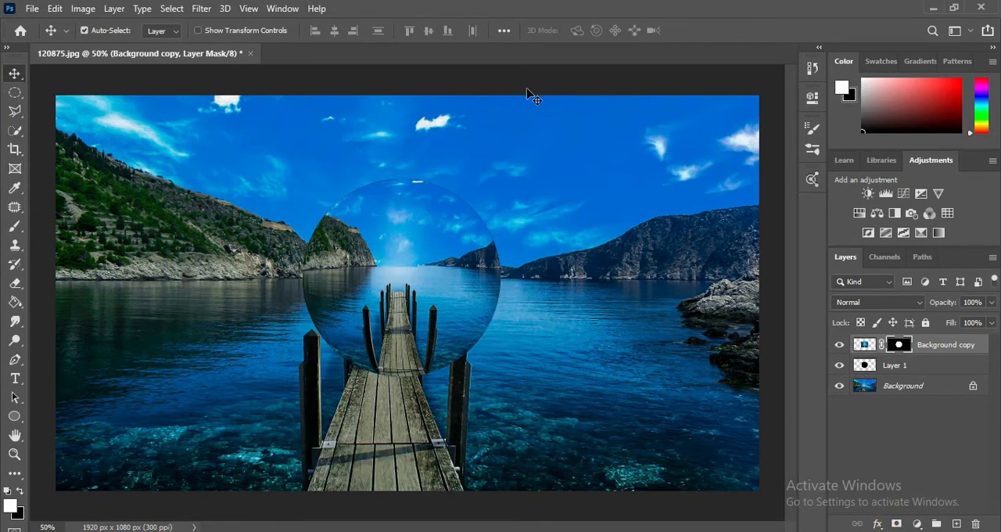
# Step: Load the mask's circular selection, apply Twirl to the Background copy's image at an angle of 12°, and deselect
pyautogui.hotkey('ctrl', '-')
pyautogui.hotkey('ctrl', '+')
pyautogui.keyDown('ctrl'); pyautogui.click(905, 349); pyautogui.keyUp('ctrl')
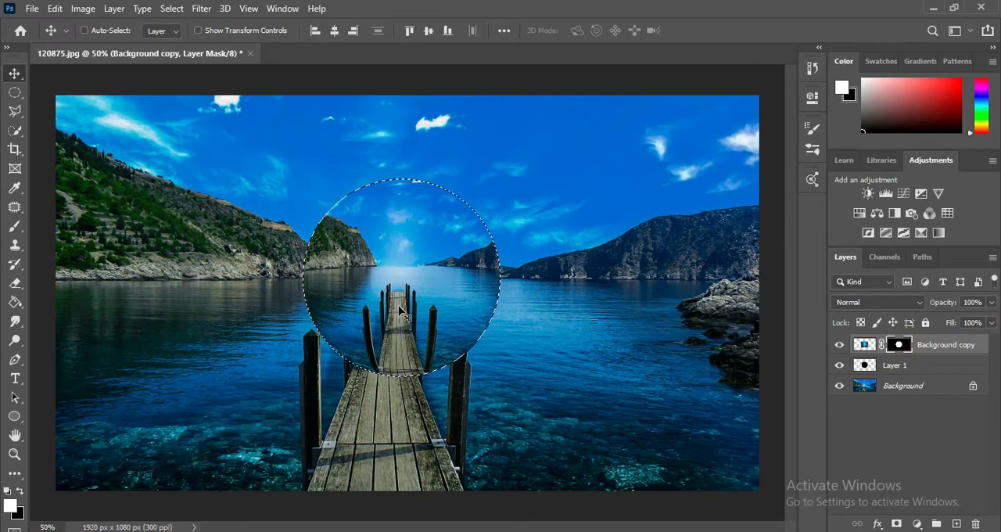
pyautogui.hotkey('ctrl', '2')
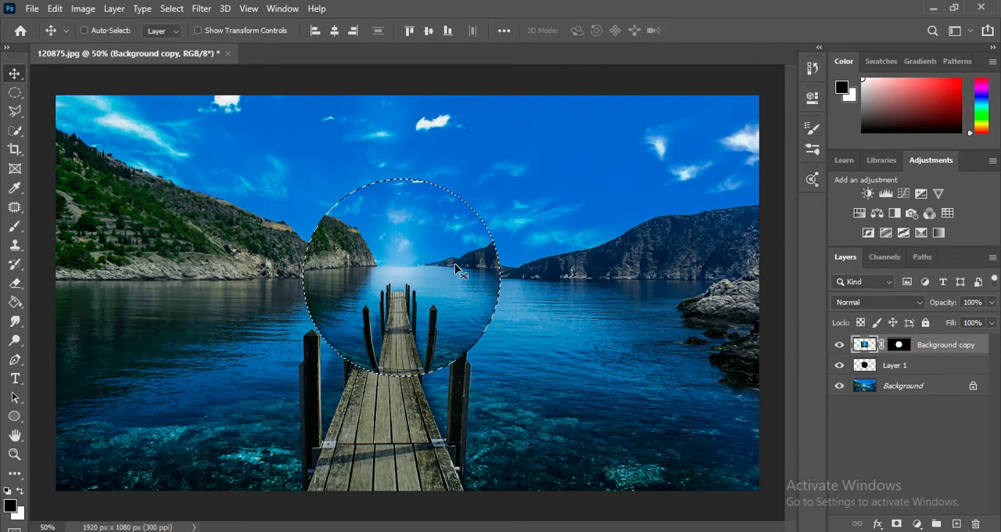
pyautogui.click(205, 9)
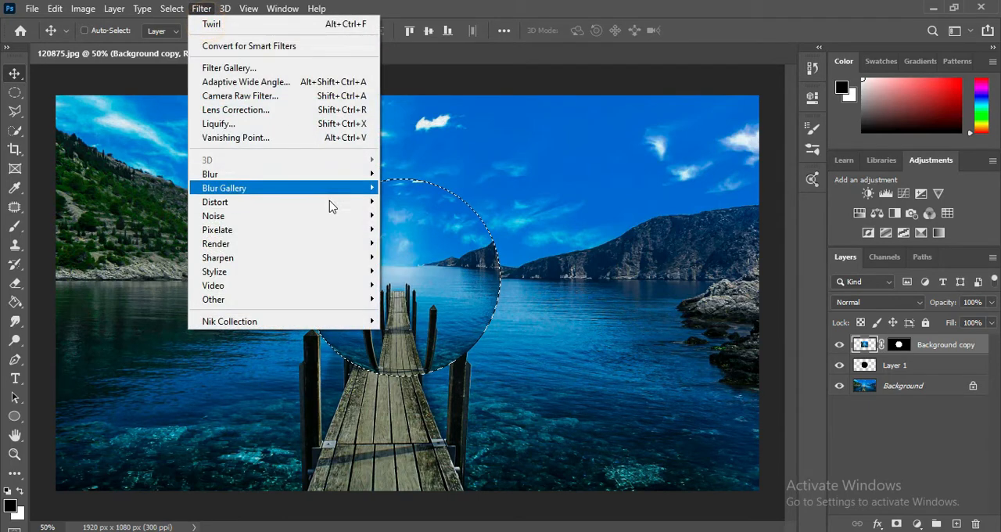
pyautogui.moveTo(337, 203)
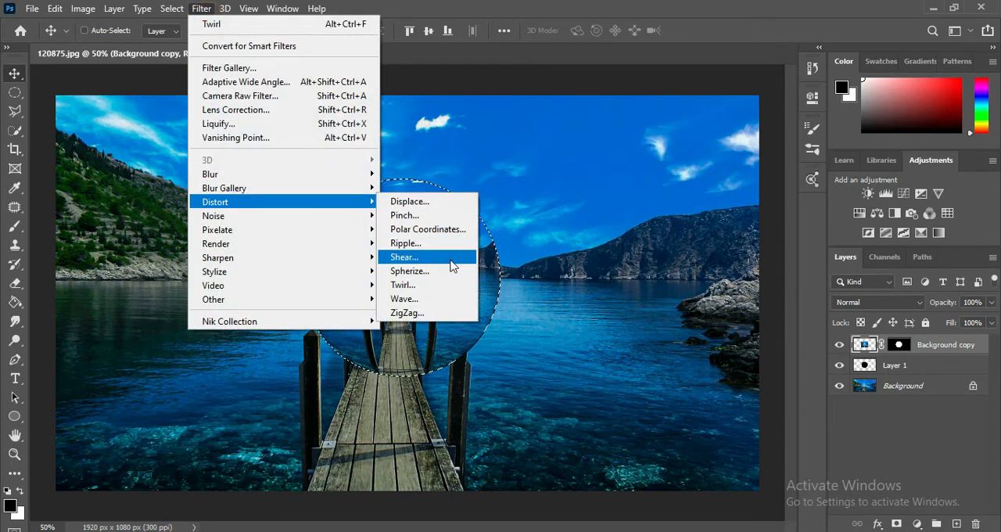
pyautogui.click(426, 287)
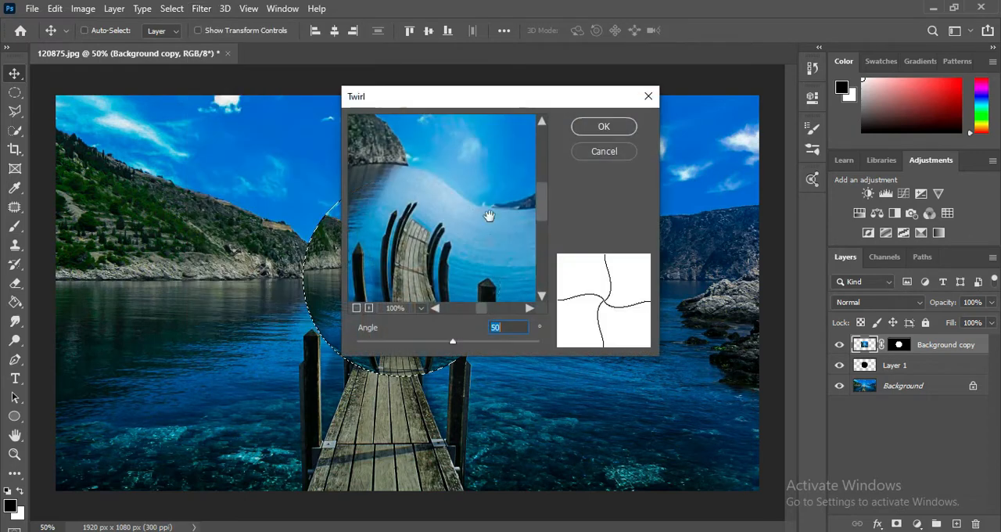
pyautogui.moveTo(452, 343)
pyautogui.mouseDown()
pyautogui.moveTo(427, 342)
pyautogui.moveTo(448, 341)
pyautogui.mouseUp()
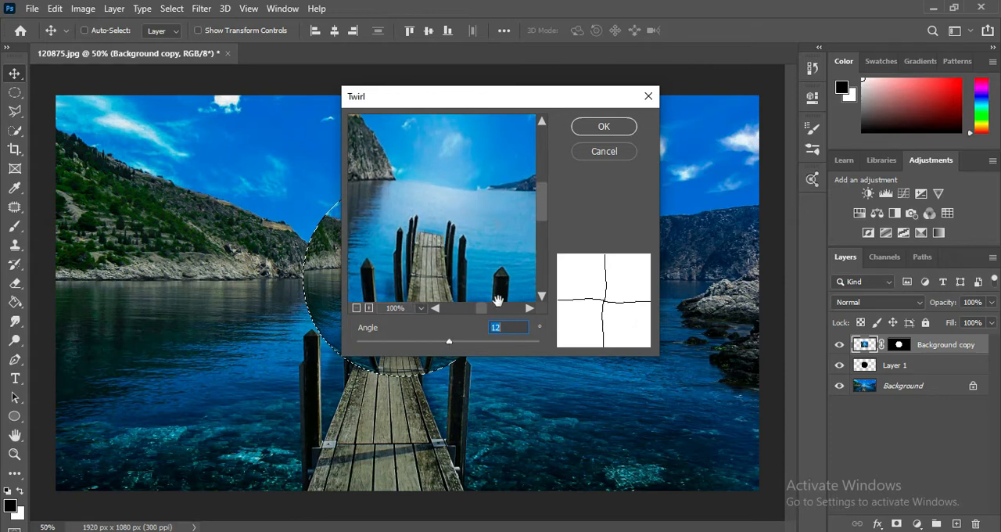
pyautogui.click(604, 127)
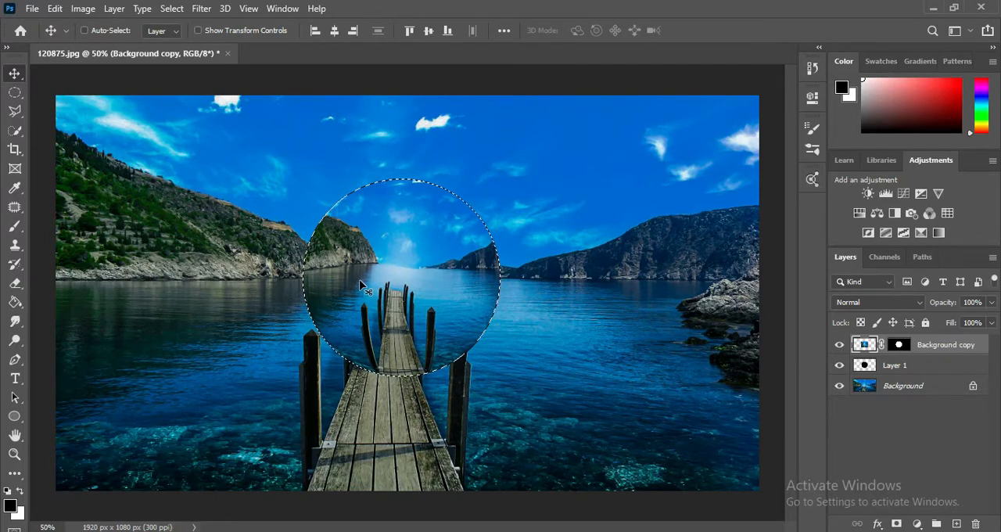
pyautogui.hotkey('ctrl', 'd')
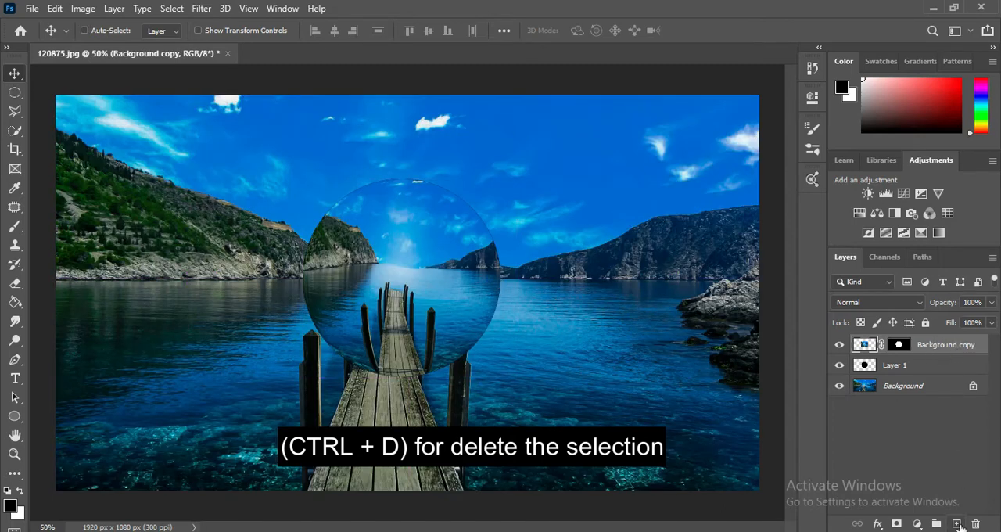
# Step: Add a new layer above the Background copy and clip it to that layer with a clipping mask
pyautogui.click(957, 524)
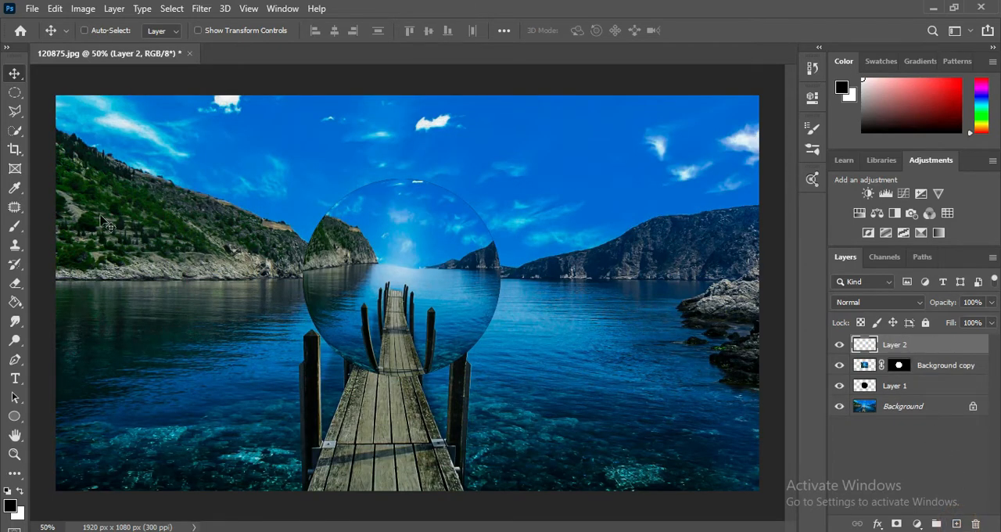
pyautogui.press('b')
pyautogui.rightClick(944, 355)
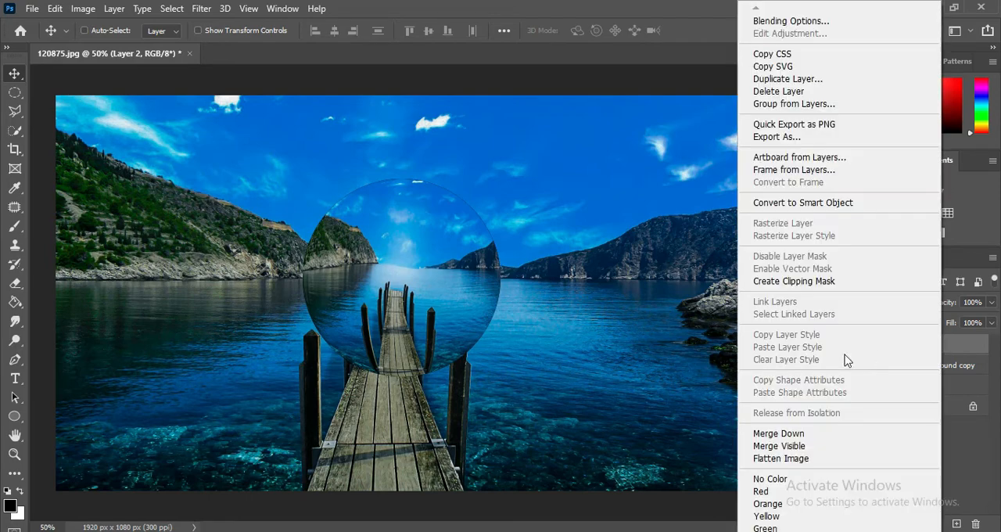
pyautogui.click(813, 290)
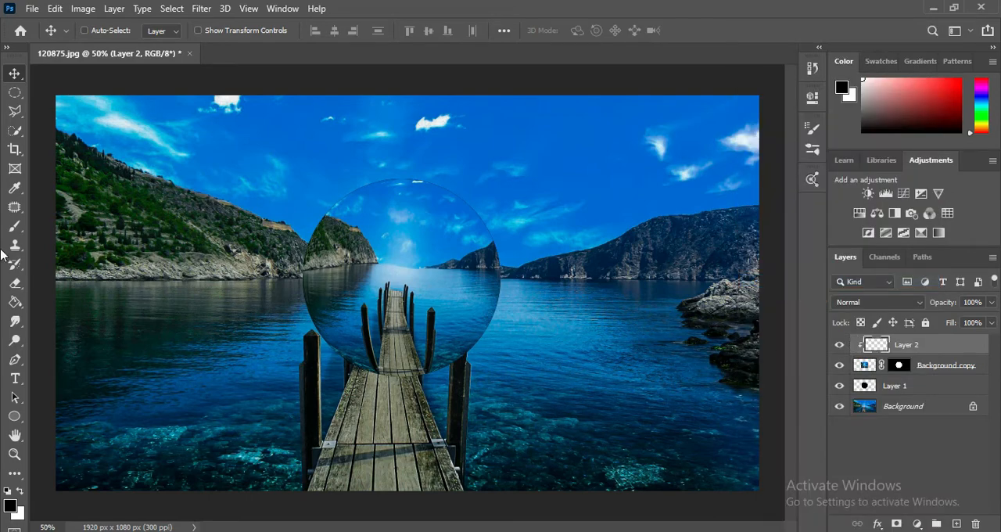
# Step: Paint soft black shading along the sphere's left and lower inner edge on Layer 2 with a 300 px brush
pyautogui.click(14, 227)
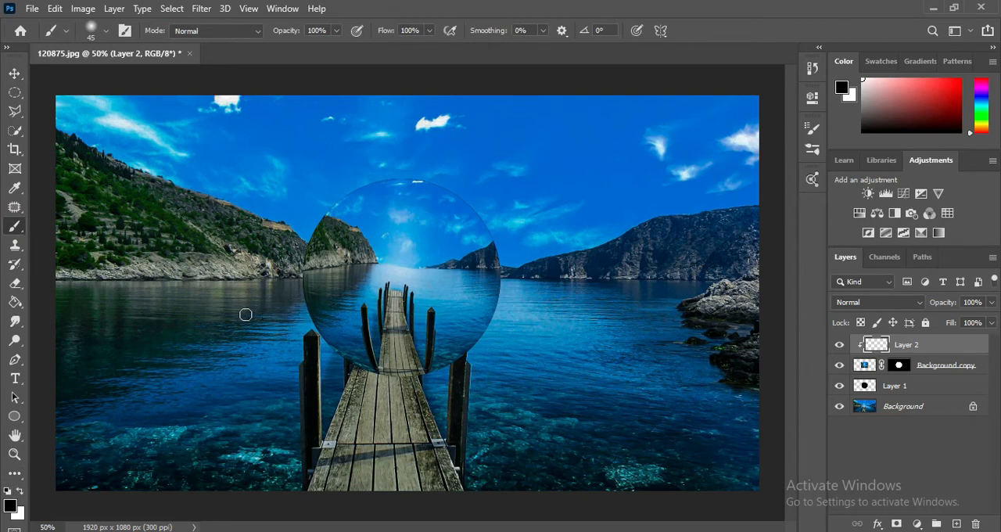
pyautogui.press(']')
pyautogui.press(']')
pyautogui.press(']')
pyautogui.press(']')
pyautogui.press(']')
pyautogui.press(']')
pyautogui.press(']')
pyautogui.press(']')
pyautogui.press(']')
pyautogui.press(']')
pyautogui.press(']')
pyautogui.doubleClick(20, 490)
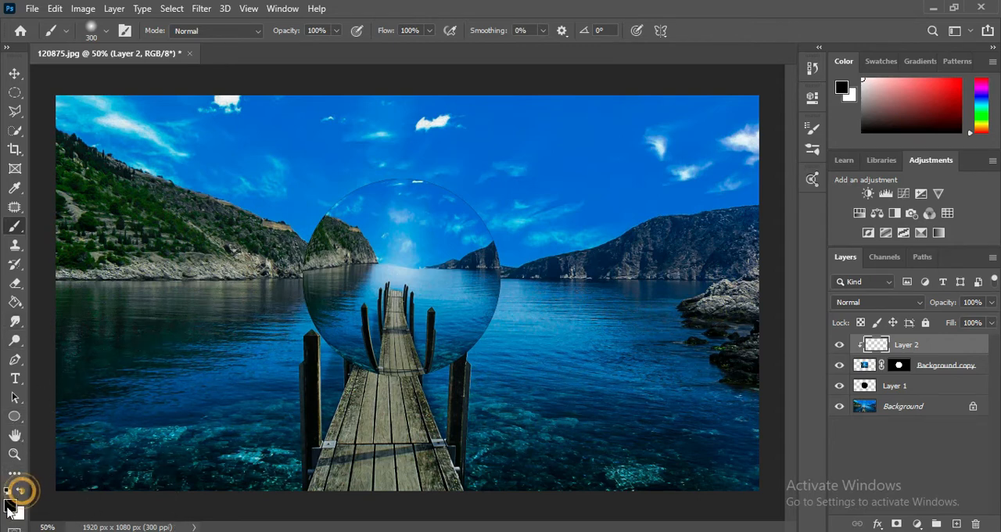
pyautogui.click(271, 268)
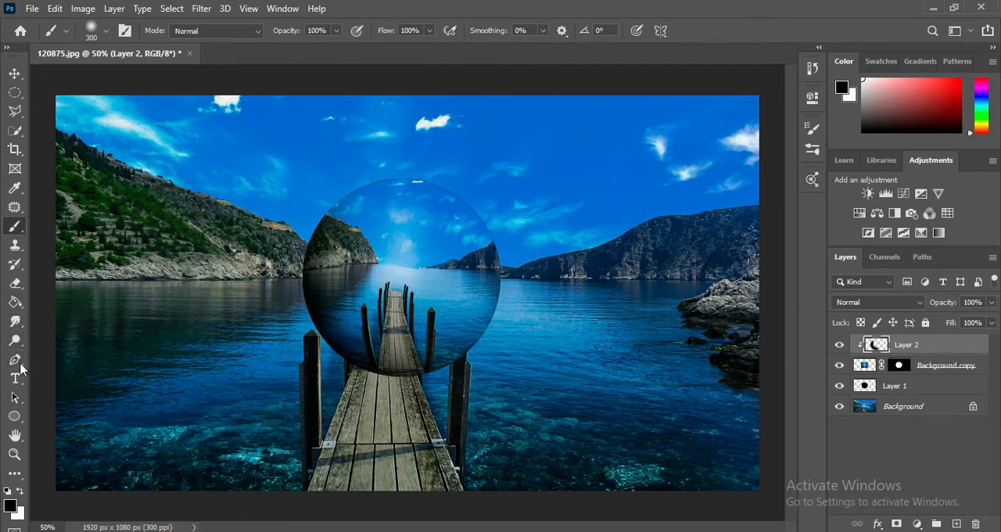
# Step: Paint soft white highlights along the sphere's upper and right inner edge on Layer 2
pyautogui.click(21, 490)
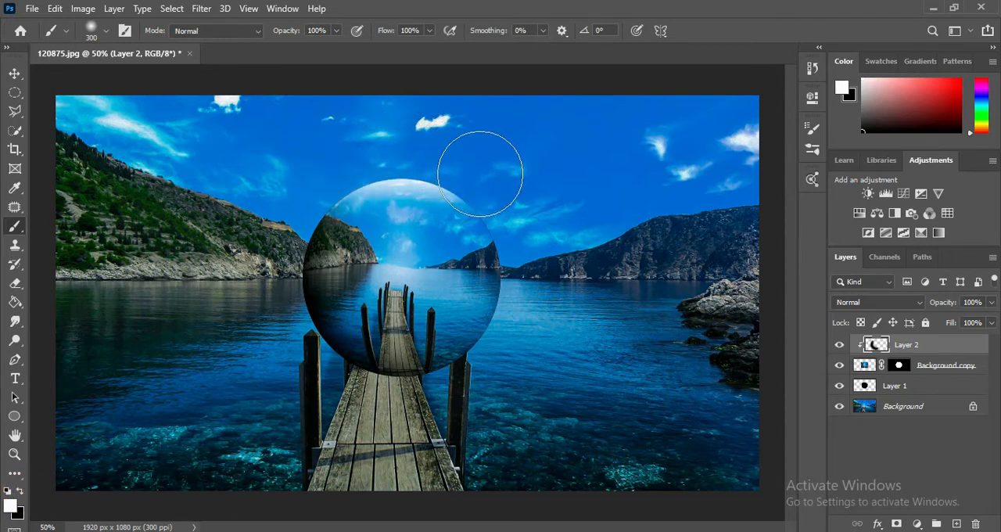
pyautogui.moveTo(527, 251); pyautogui.dragTo(526, 369)
pyautogui.moveTo(497, 235); pyautogui.dragTo(506, 263)
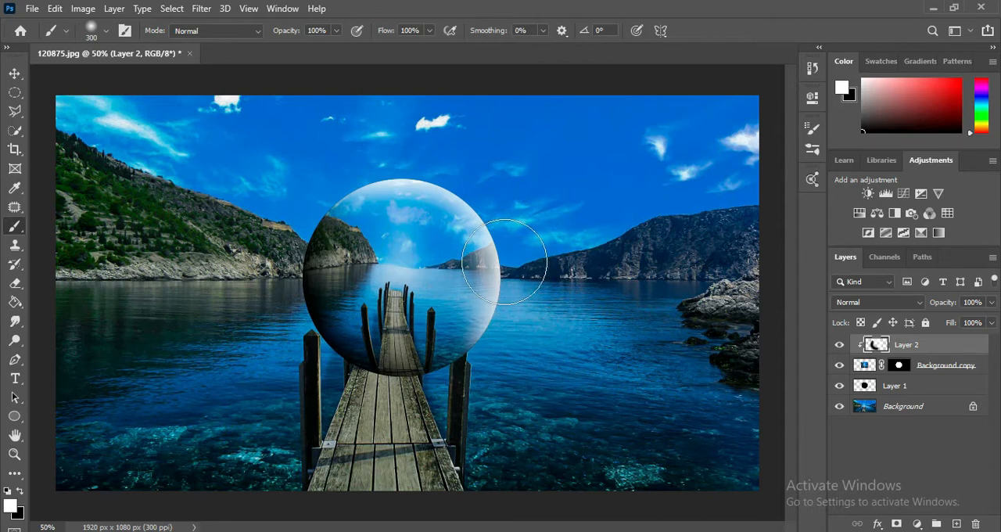
pyautogui.press('[')
pyautogui.press('[')
pyautogui.press(']')
pyautogui.press(']')
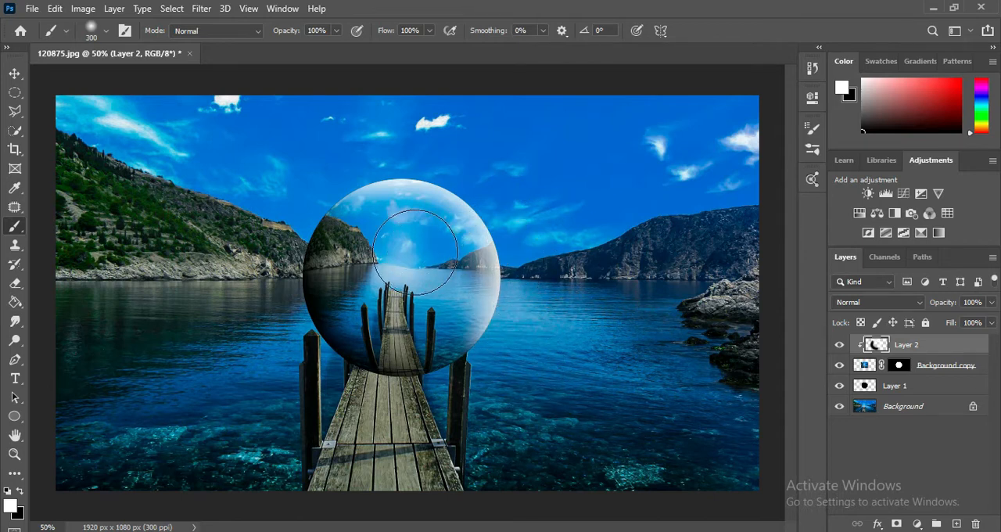
pyautogui.click(406, 246)
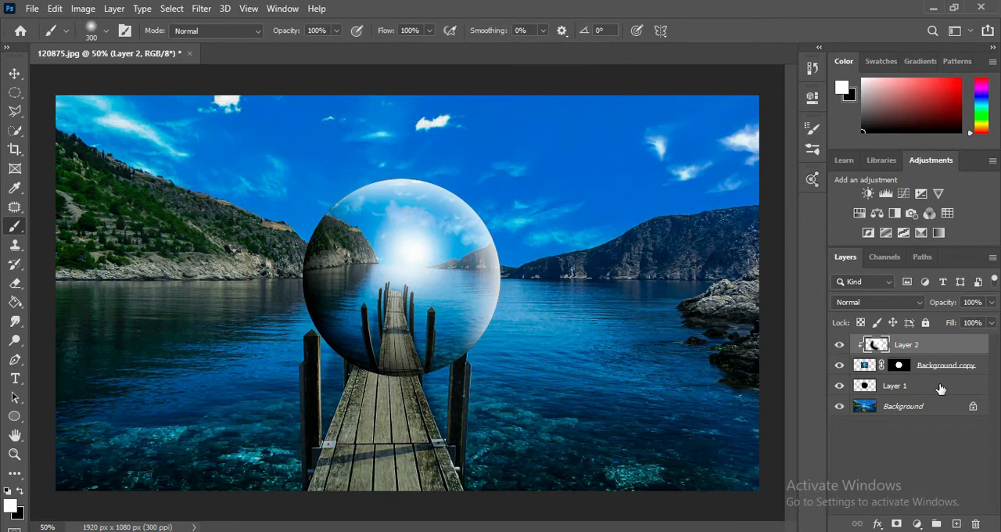
pyautogui.hotkey('ctrl', 'z')
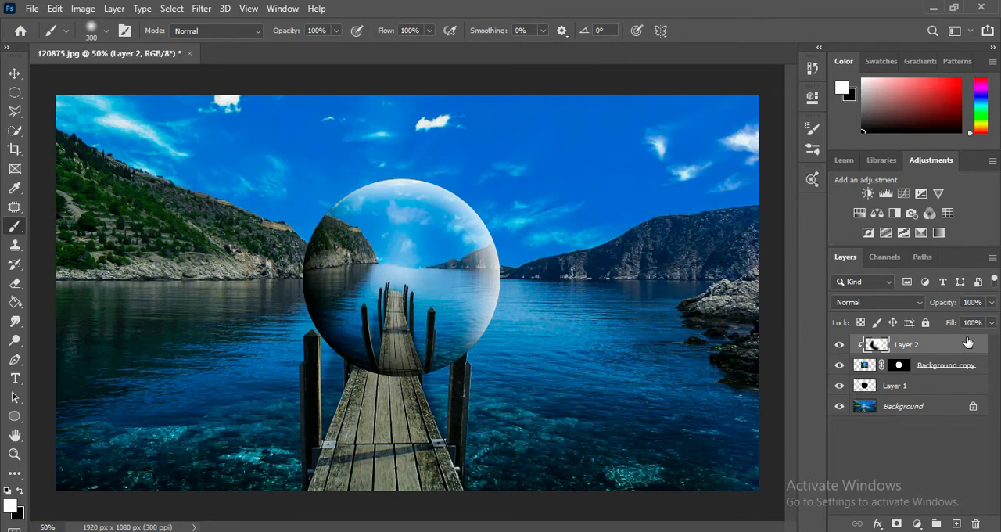
# Step: Set Layer 2's blend mode to Screen and its opacity to 46%
pyautogui.click(900, 302)
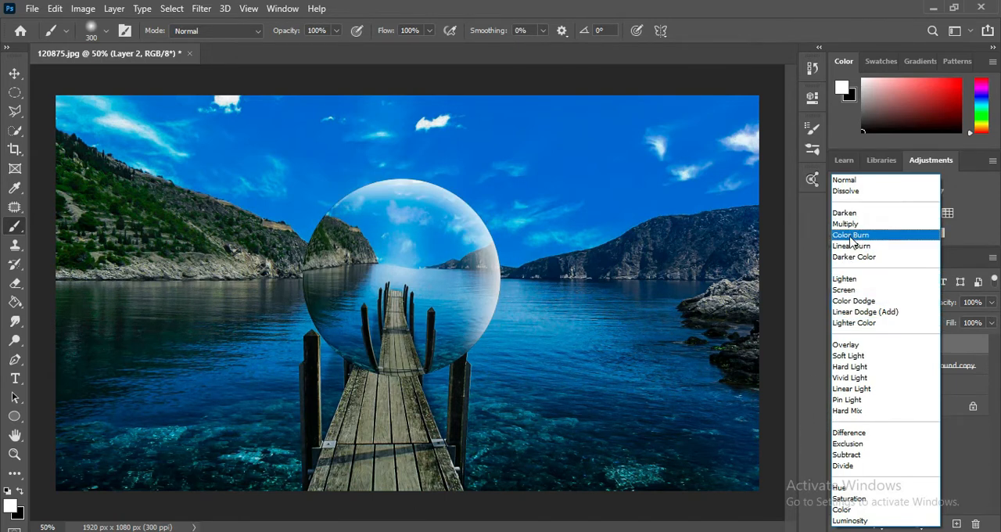
pyautogui.click(848, 295)
pyautogui.moveTo(990, 301); pyautogui.dragTo(949, 362)
# Step: Open the layer style settings for the Background copy and enable Inner Glow
pyautogui.click(948, 364)
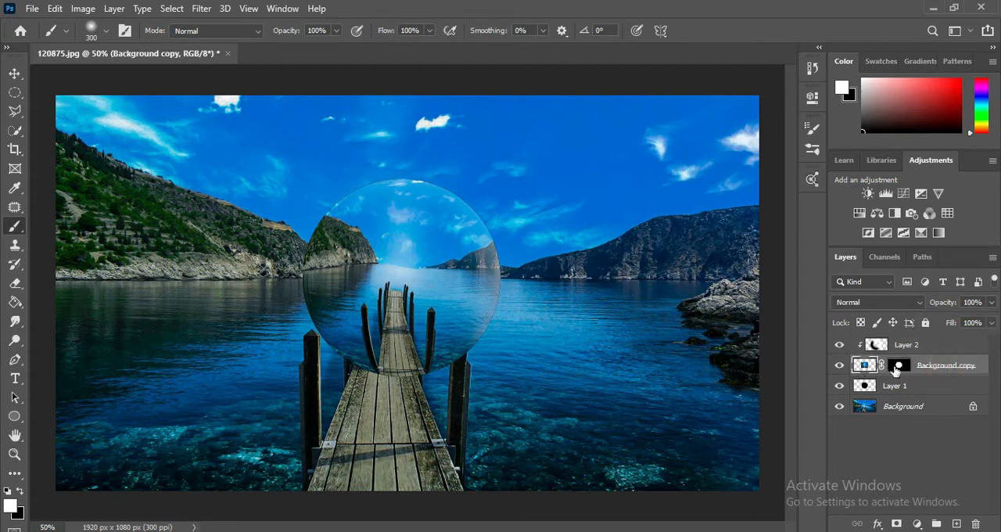
pyautogui.doubleClick(933, 372)
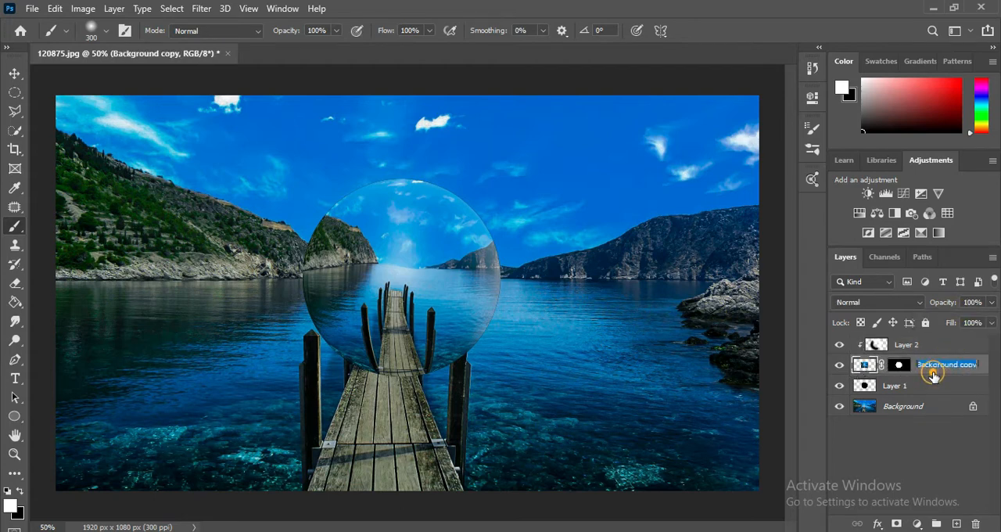
pyautogui.click(982, 377)
pyautogui.doubleClick(982, 377)
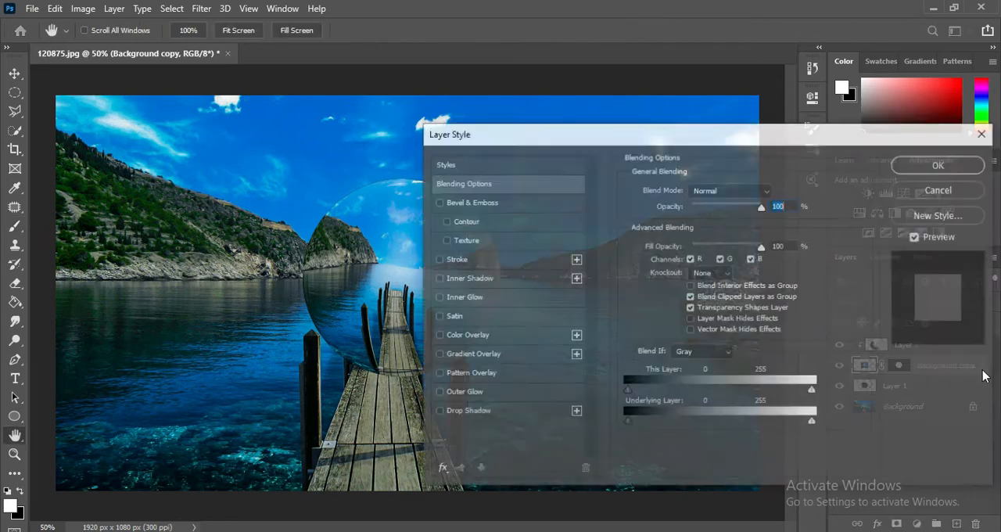
pyautogui.moveTo(619, 142); pyautogui.dragTo(687, 120)
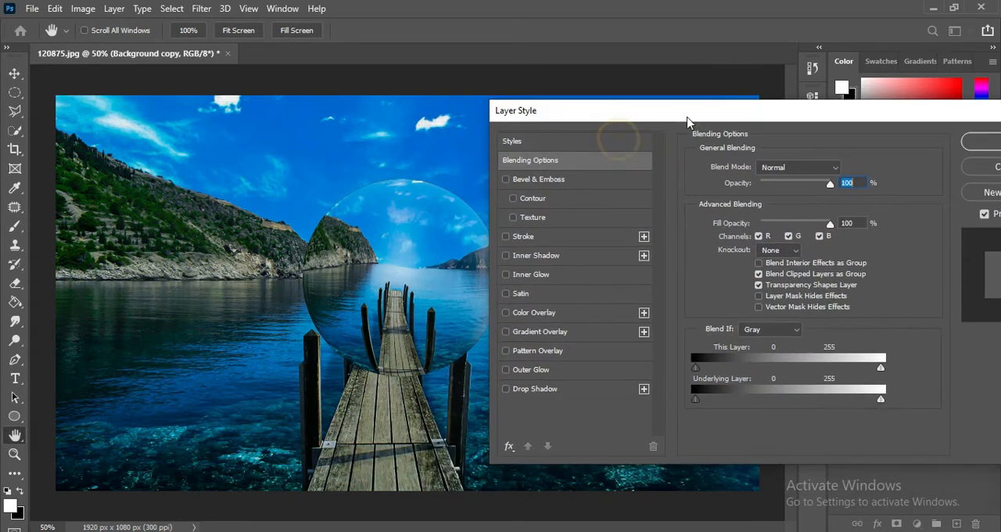
pyautogui.click(570, 275)
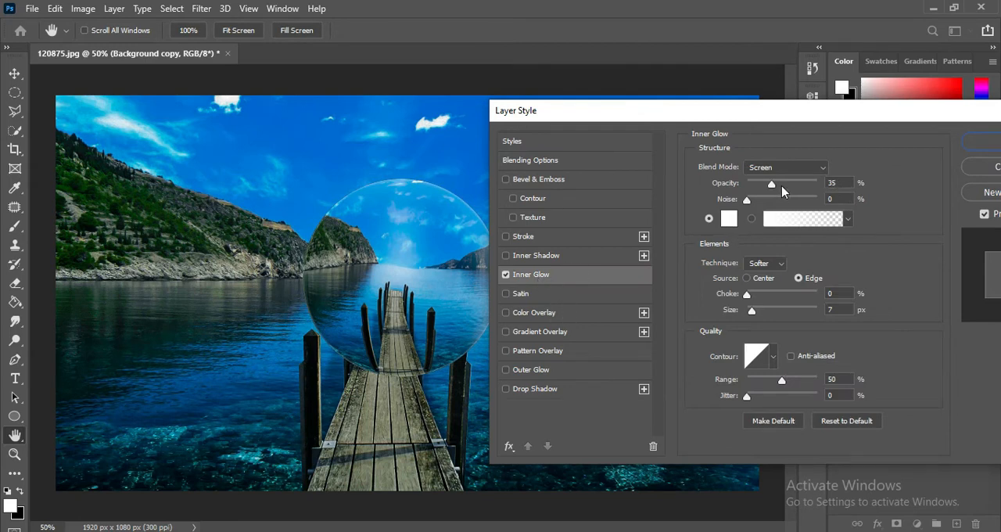
# Step: Set the Inner Glow to 21% opacity and 65 px size, and apply the layer style
pyautogui.moveTo(781, 185); pyautogui.dragTo(817, 183)
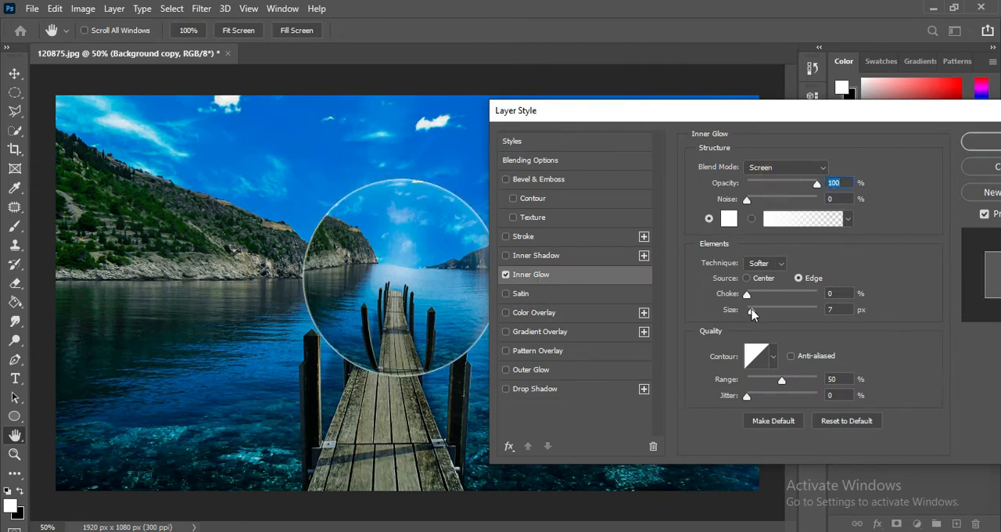
pyautogui.moveTo(752, 313); pyautogui.dragTo(761, 313)
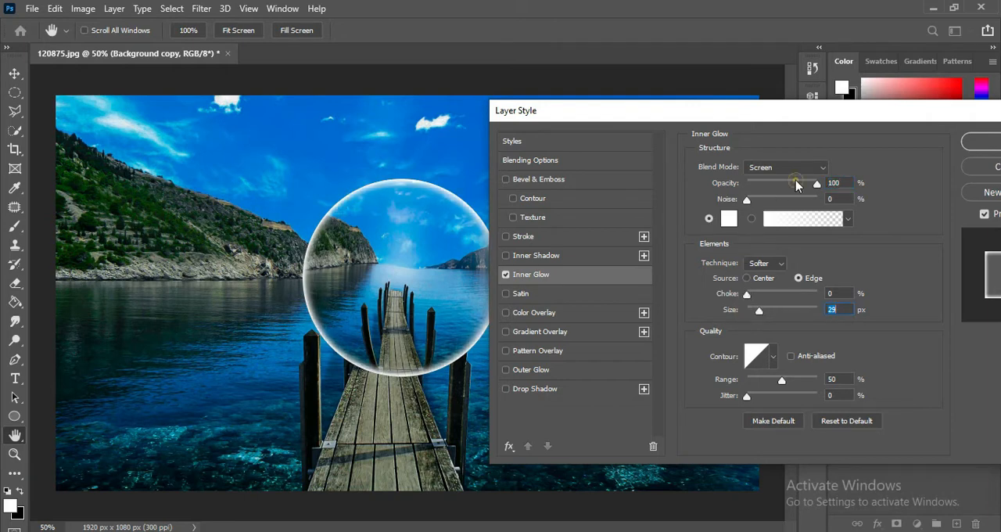
pyautogui.moveTo(796, 184); pyautogui.dragTo(780, 182)
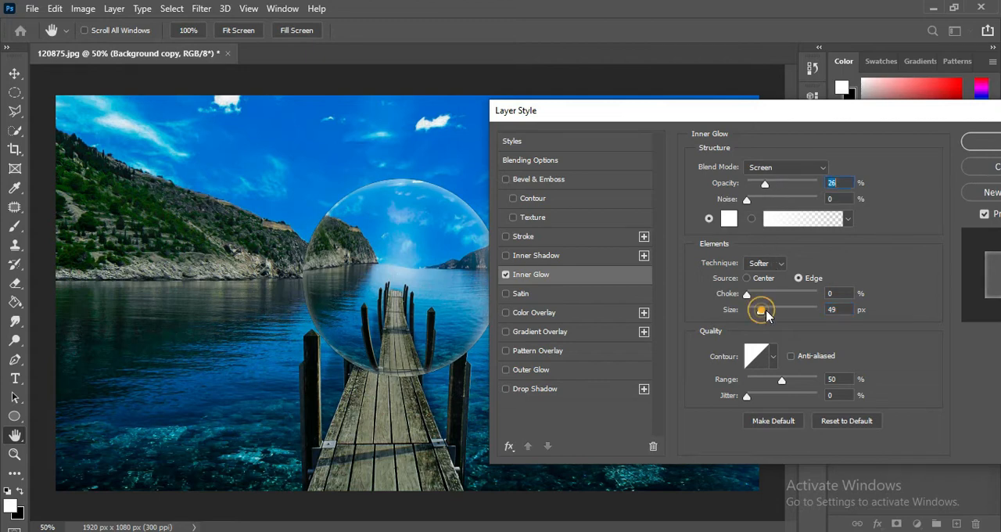
pyautogui.moveTo(766, 314); pyautogui.dragTo(774, 314)
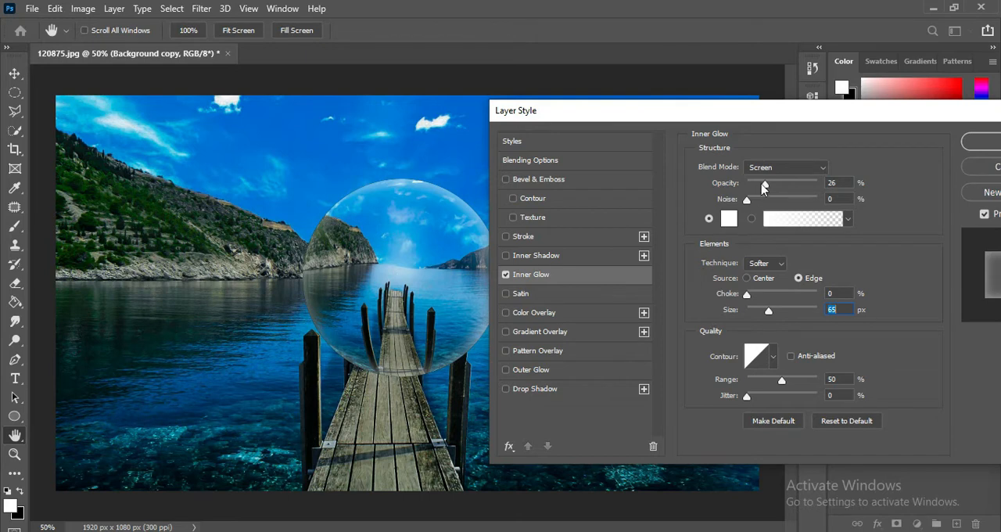
pyautogui.moveTo(768, 187); pyautogui.dragTo(762, 188)
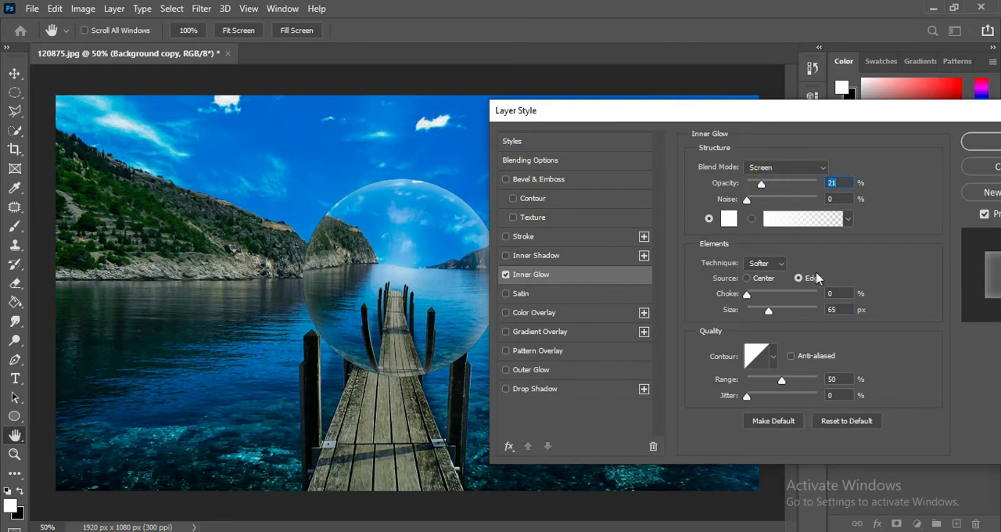
pyautogui.click(983, 138)
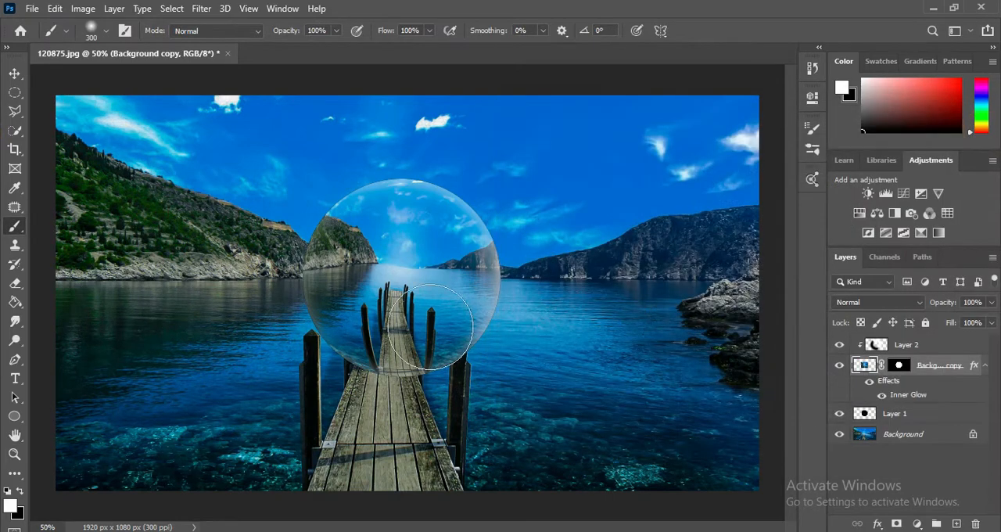
pyautogui.hotkey('ctrl', '-')
pyautogui.hotkey('ctrl', '+')
# Step: Add a new layer directly above Layer 1 and make black the foreground colour
pyautogui.click(942, 347)
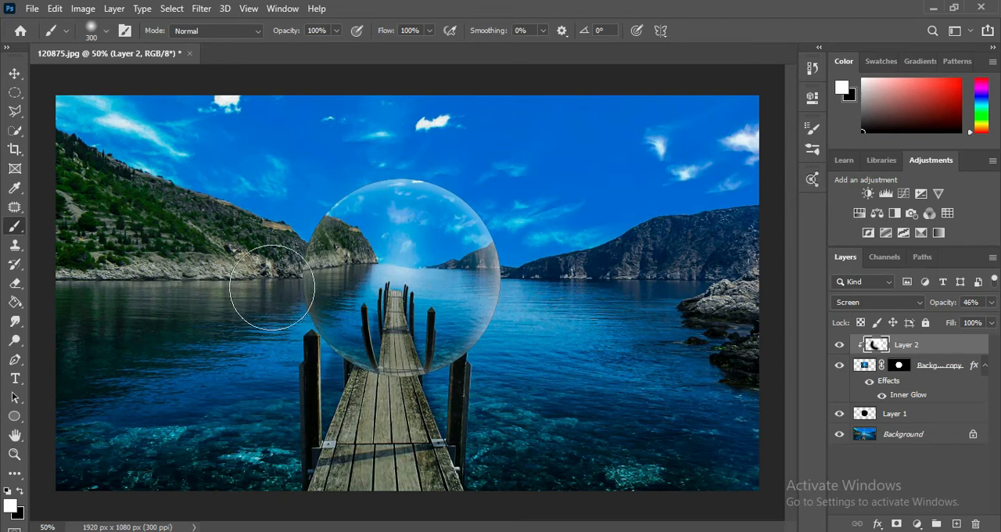
pyautogui.click(931, 413)
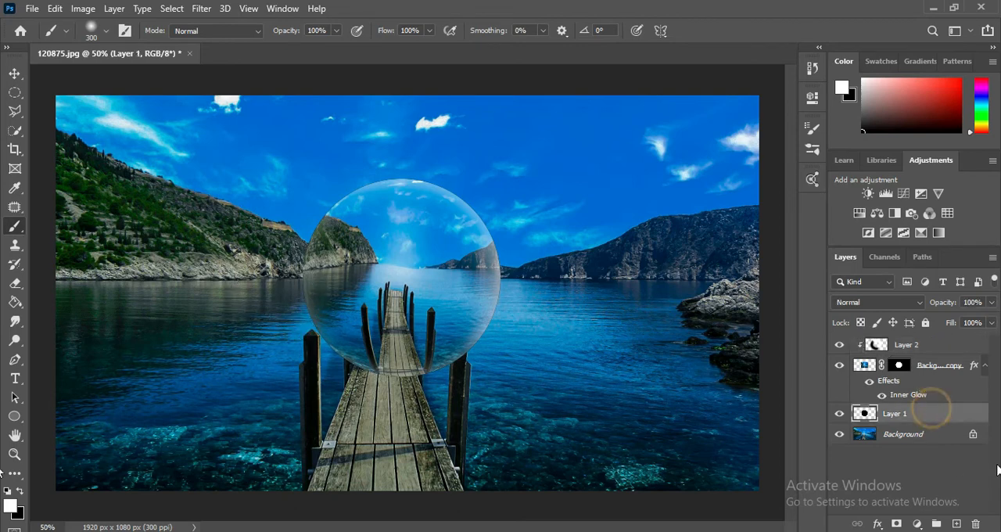
pyautogui.click(956, 523)
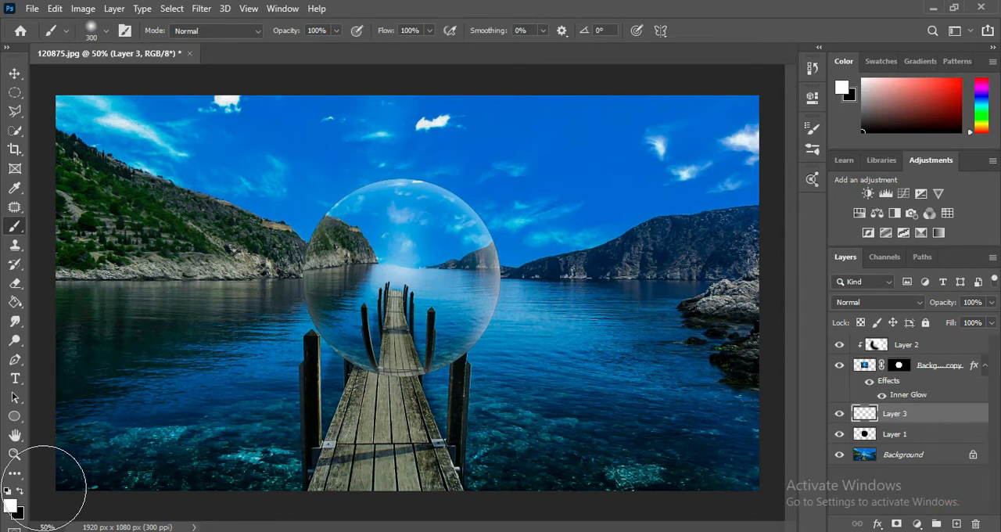
pyautogui.click(20, 491)
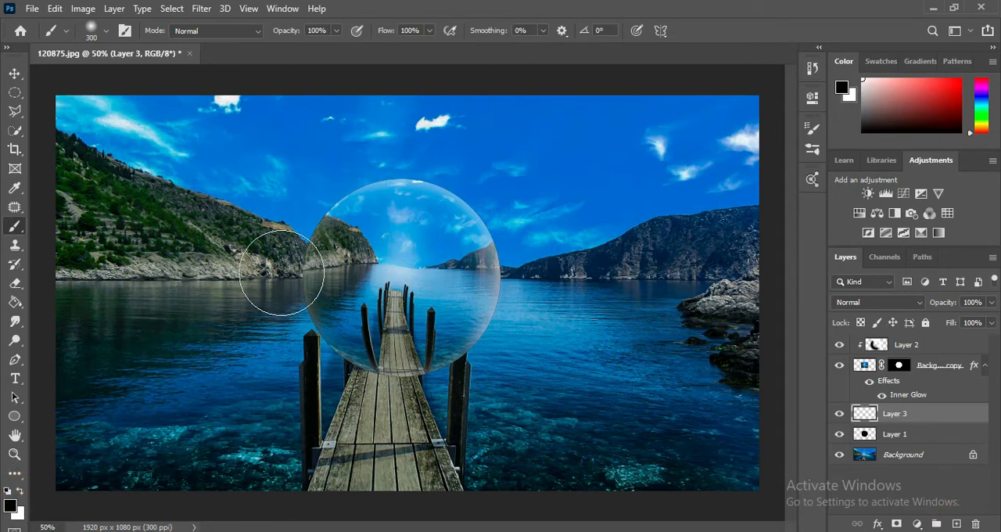
# Step: Move Layer 3 between Layer 2 and the Background copy as a clipped layer, and paint black shading on the sphere's lower-left edge
pyautogui.moveTo(279, 274); pyautogui.dragTo(283, 273)
pyautogui.hotkey('ctrl', 'z')
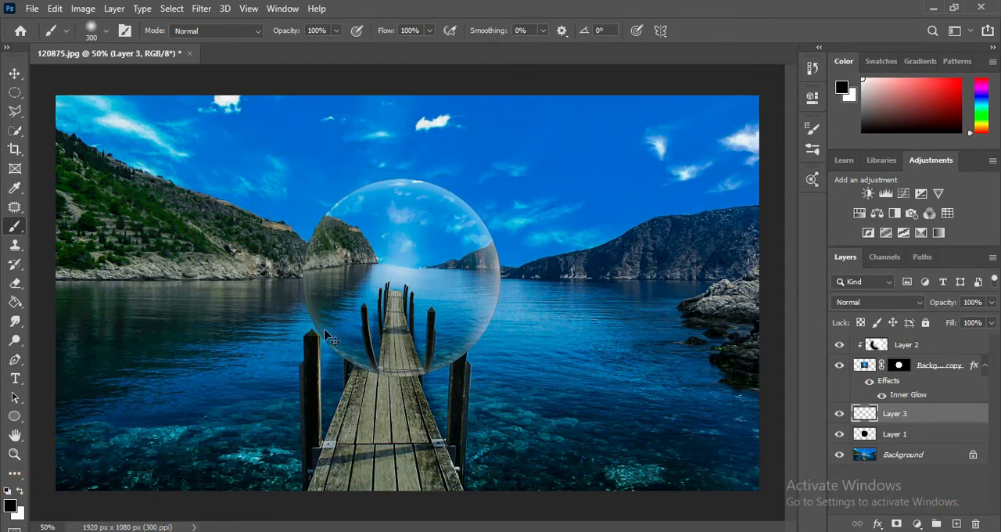
pyautogui.rightClick(931, 418)
pyautogui.click(713, 311)
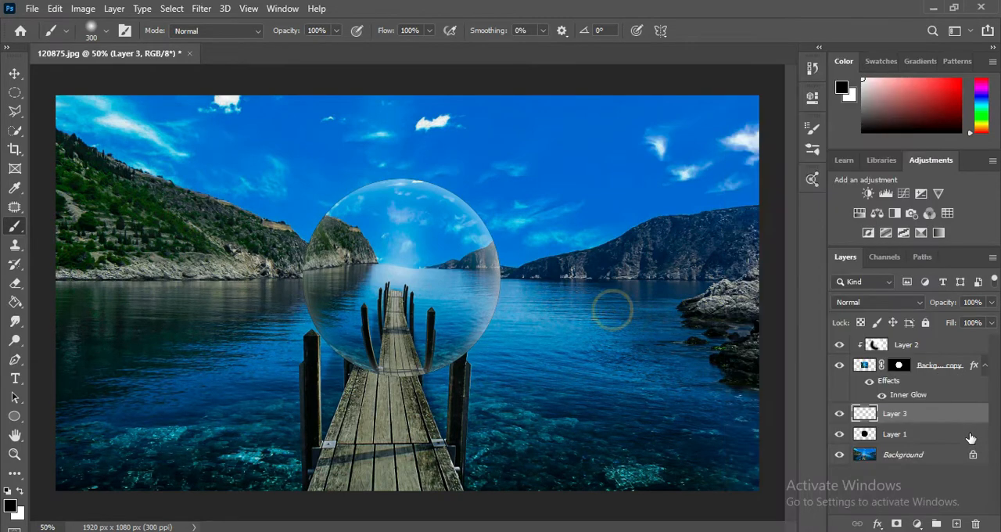
pyautogui.moveTo(965, 419); pyautogui.dragTo(961, 364)
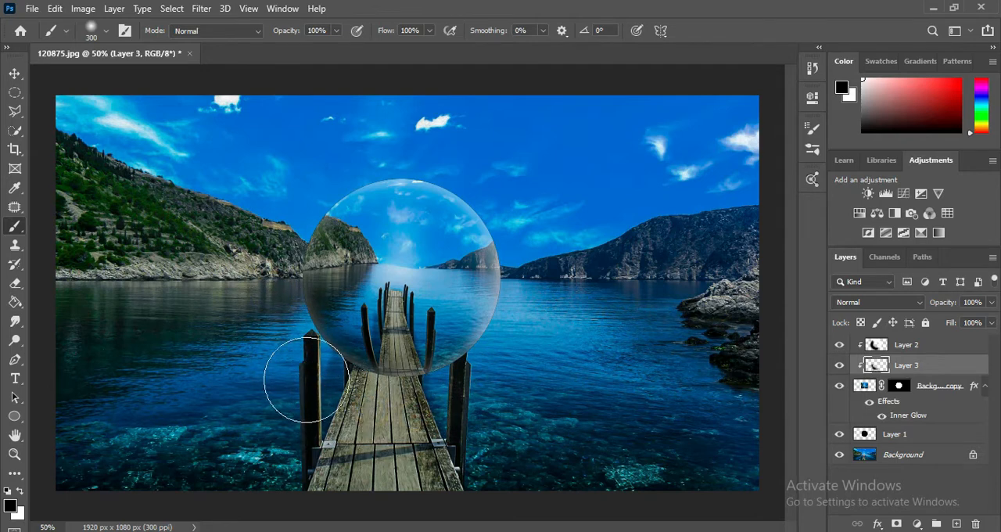
pyautogui.click(256, 252)
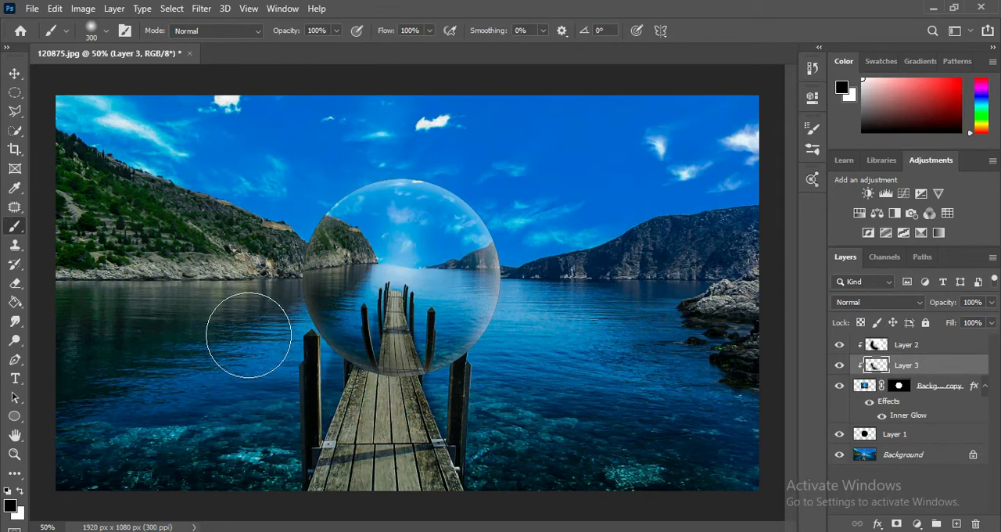
# Step: Set Layer 3's blend mode to Multiply and keep its opacity at 100%
pyautogui.click(990, 302)
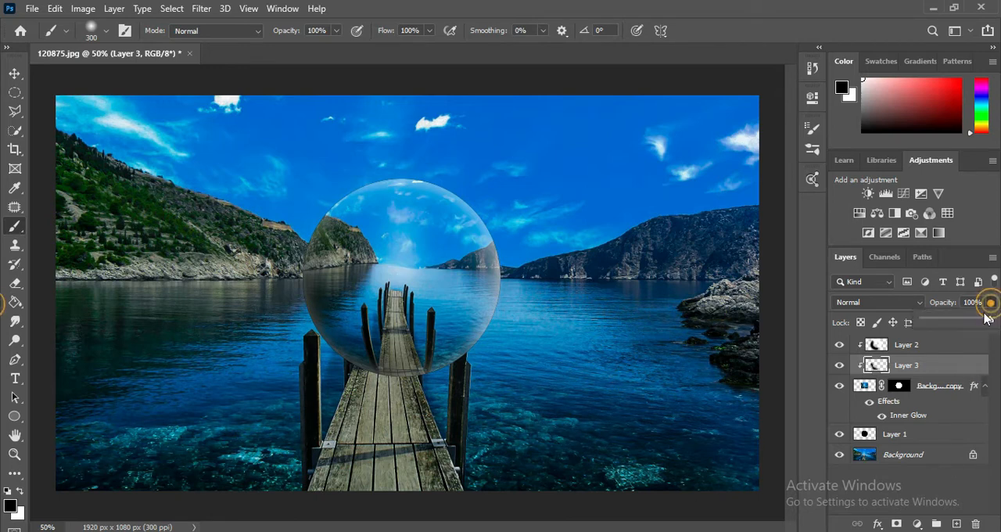
pyautogui.moveTo(990, 318)
pyautogui.mouseDown()
pyautogui.moveTo(970, 320)
pyautogui.moveTo(983, 320)
pyautogui.mouseUp()
pyautogui.click(905, 312)
pyautogui.click(875, 302)
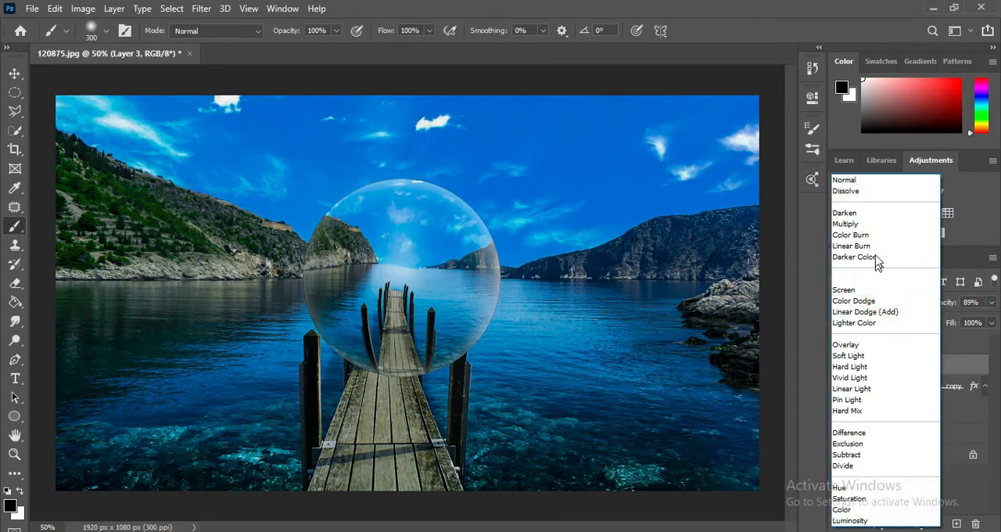
pyautogui.click(876, 224)
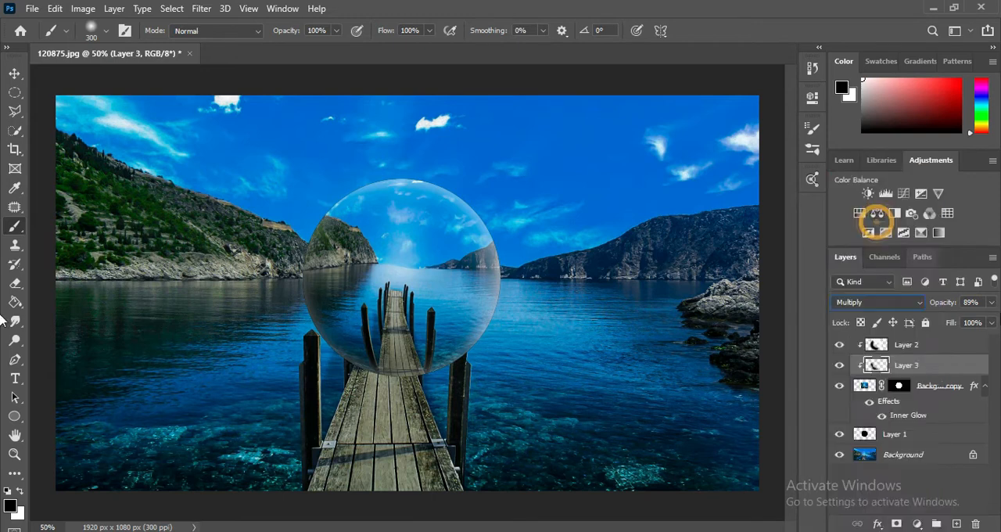
pyautogui.click(990, 302)
pyautogui.moveTo(982, 321); pyautogui.dragTo(993, 325)
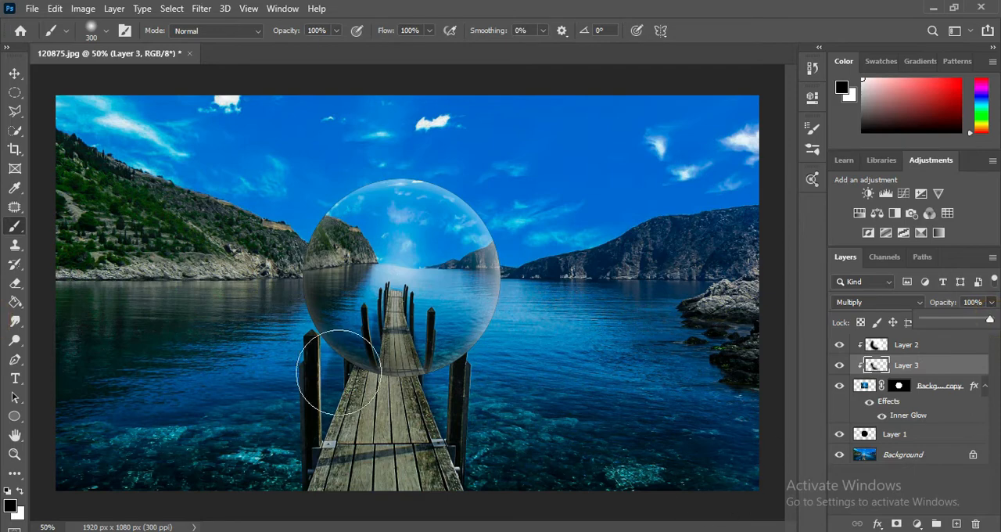
pyautogui.hotkey('ctrl', '-')
pyautogui.hotkey('ctrl', '+')
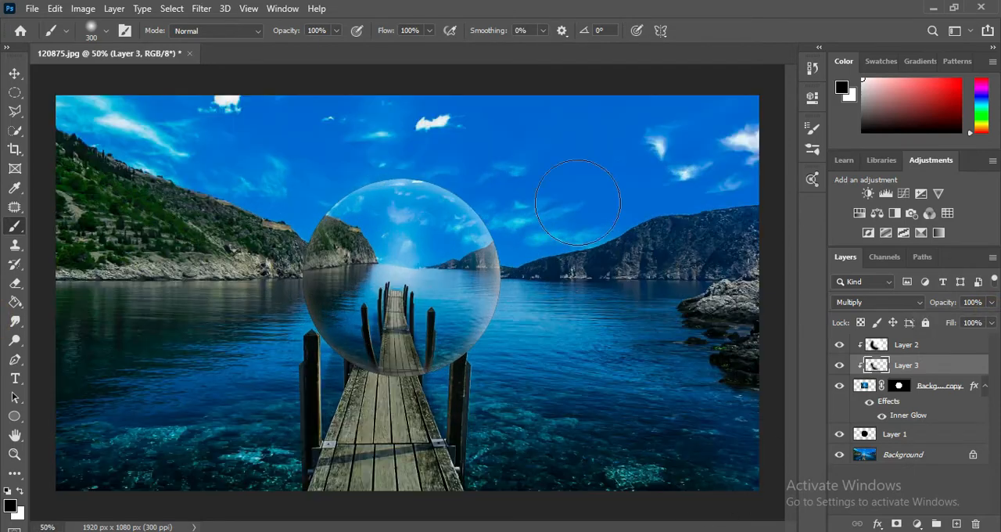
# Step: Lower the Background copy's Inner Glow opacity to 15% and apply the layer style
pyautogui.click(905, 419)
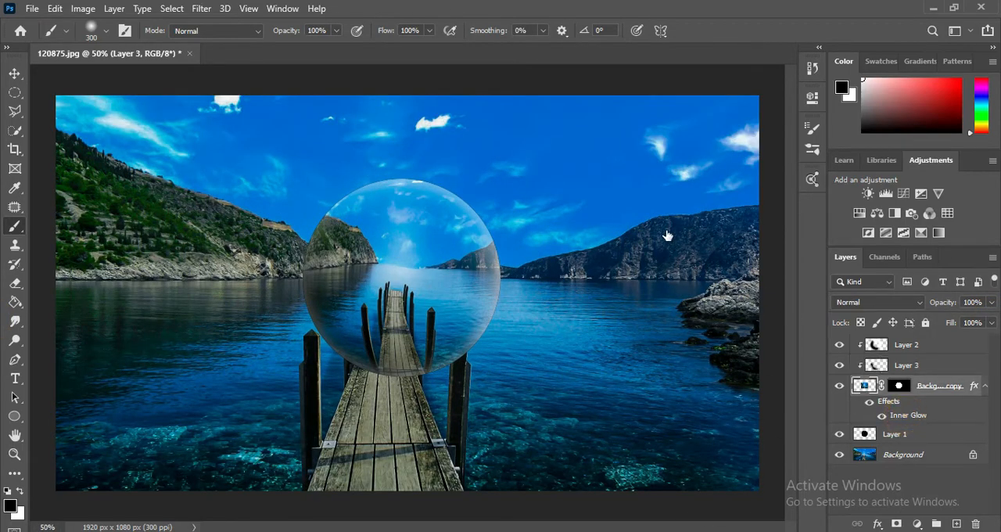
pyautogui.doubleClick(892, 413)
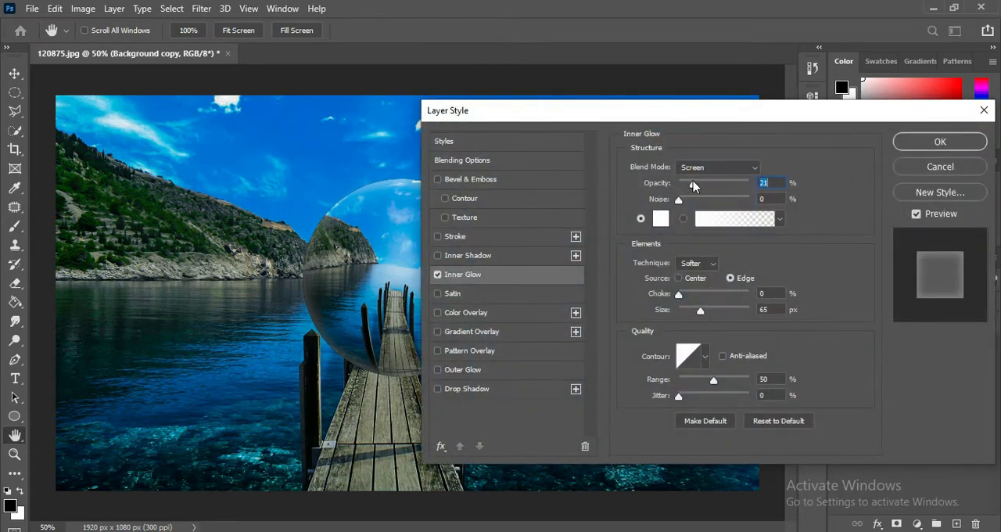
pyautogui.moveTo(693, 184); pyautogui.dragTo(689, 185)
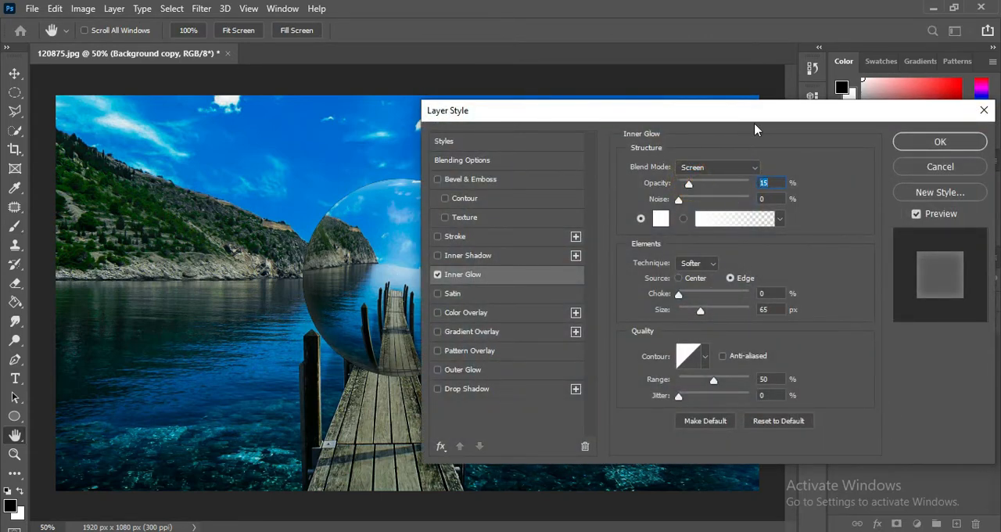
pyautogui.click(921, 148)
pyautogui.hotkey('ctrl', '-')
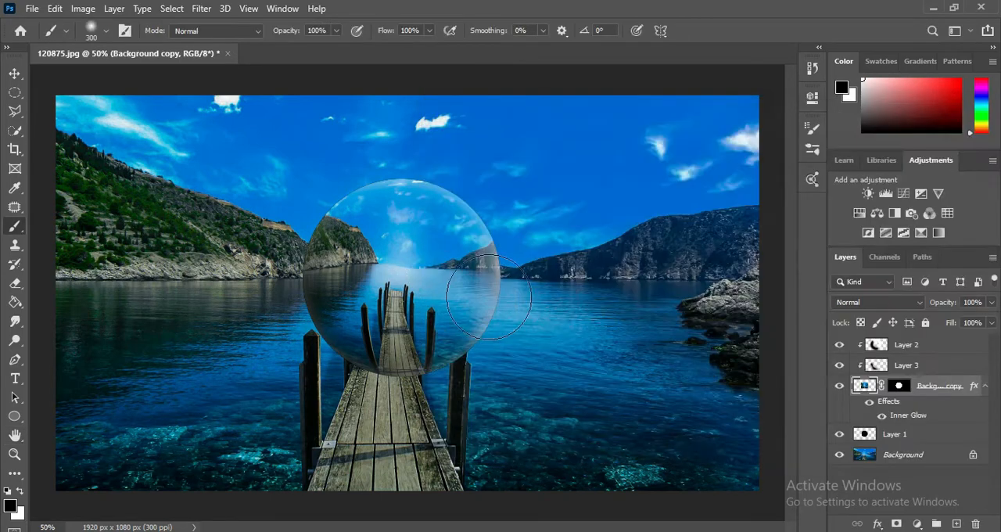
pyautogui.hotkey('ctrl', '+')
# Step: Add a new layer on top of the stack and dab one soft white glow at the sphere's centre, just above the horizon
pyautogui.click(955, 353)
pyautogui.click(955, 523)
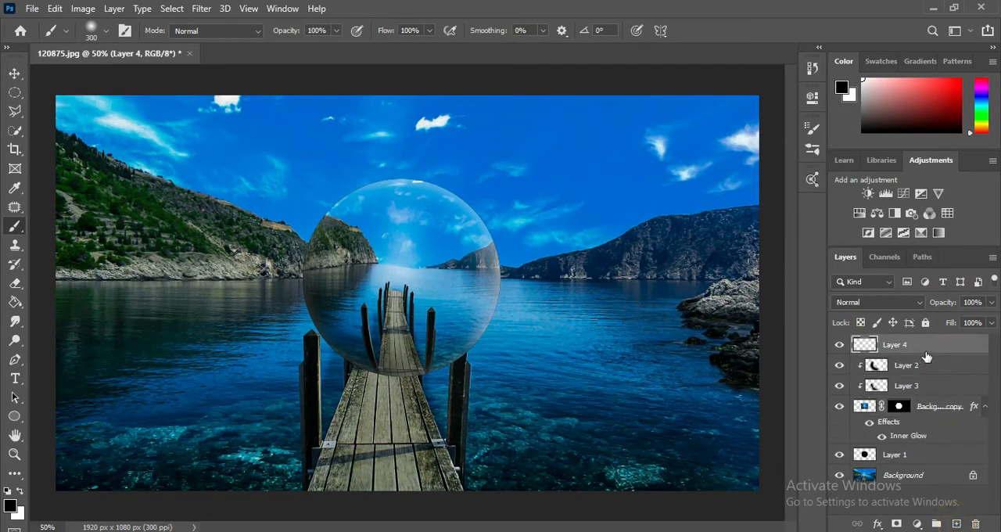
pyautogui.rightClick(941, 352)
pyautogui.click(963, 351)
pyautogui.click(423, 249)
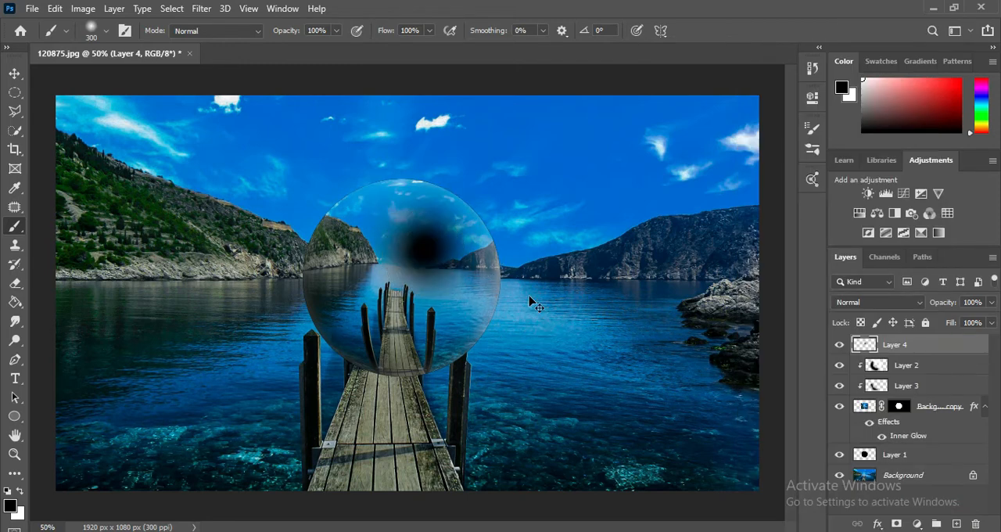
pyautogui.hotkey('ctrl', 'z')
pyautogui.click(19, 491)
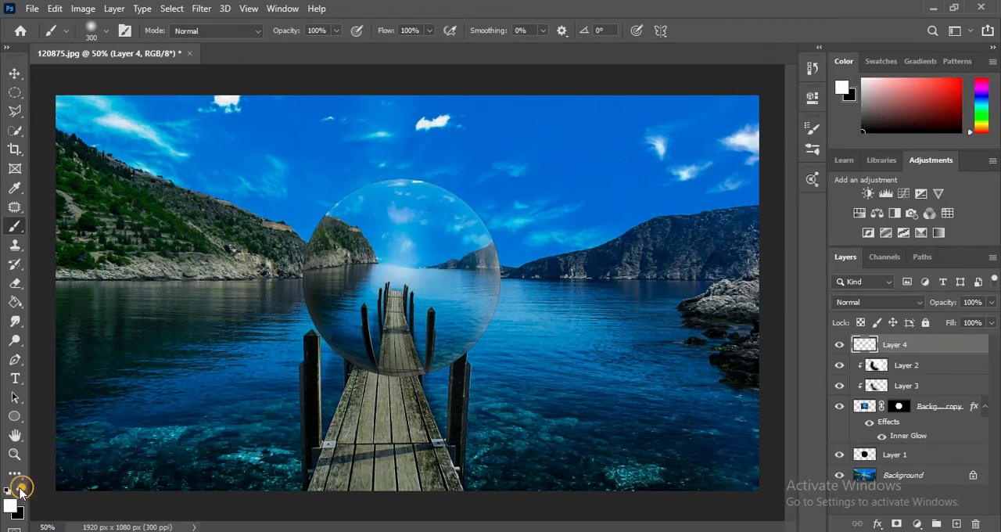
pyautogui.click(418, 248)
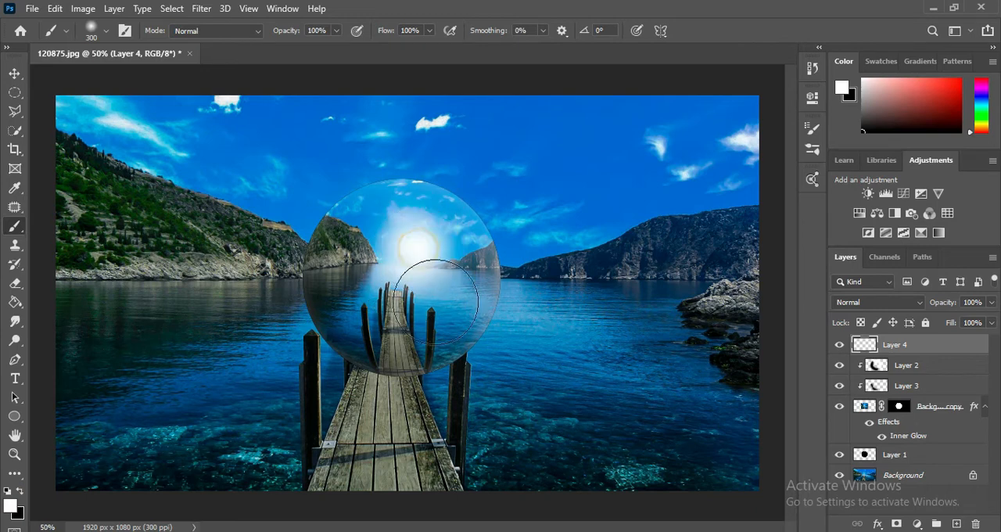
# Step: Set Layer 4's blend mode to Screen and its opacity to 58%
pyautogui.click(898, 302)
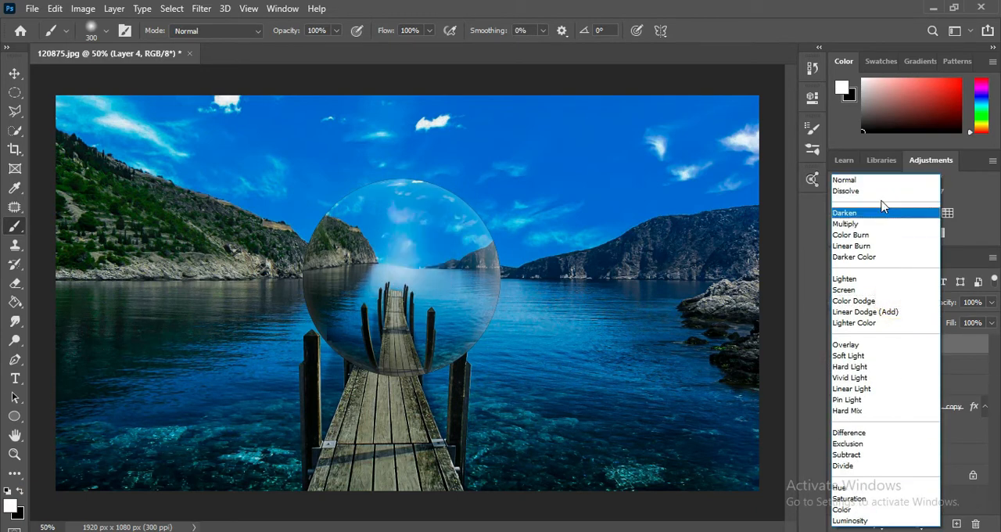
pyautogui.click(888, 290)
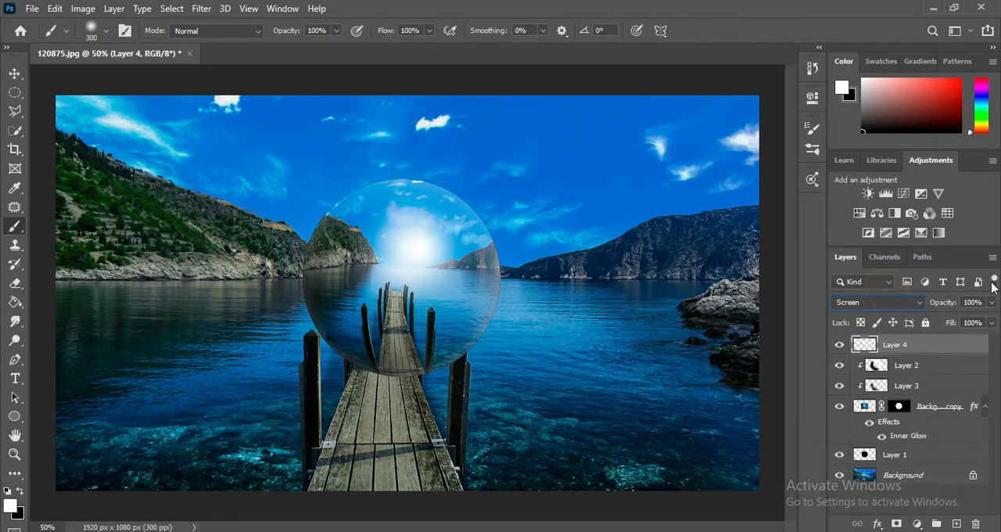
pyautogui.moveTo(991, 302); pyautogui.dragTo(960, 319)
pyautogui.click(754, 21)
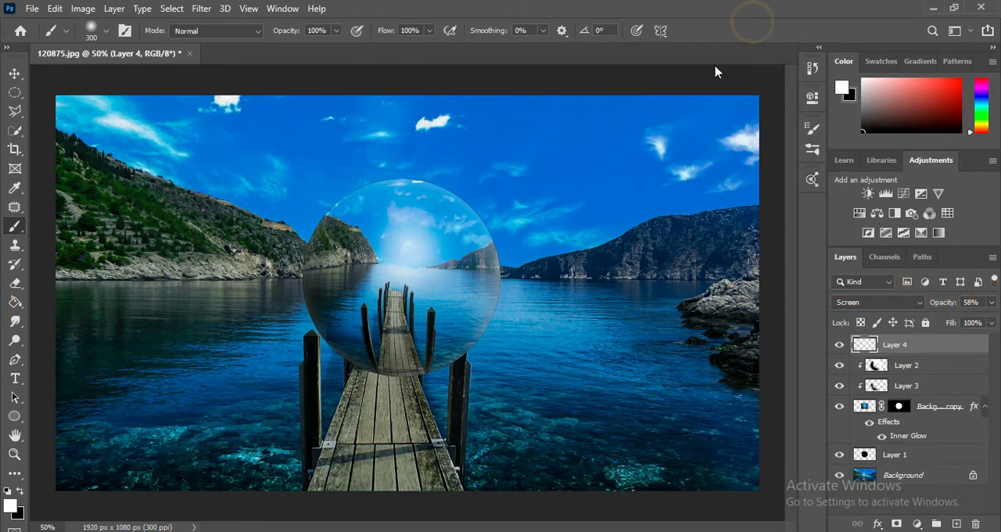
pyautogui.hotkey('ctrl', '-')
pyautogui.hotkey('ctrl', '-')
pyautogui.hotkey('ctrl', '+')
pyautogui.hotkey('ctrl', '+')
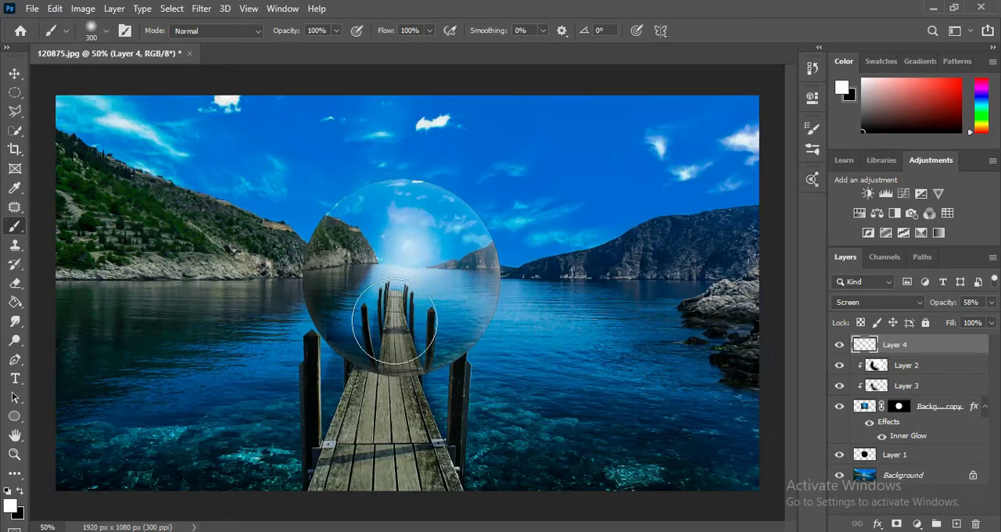
# Step: Add a new layer directly above the Background and dab one soft black spot with a 600 px brush on the water right of the sphere
pyautogui.click(947, 368)
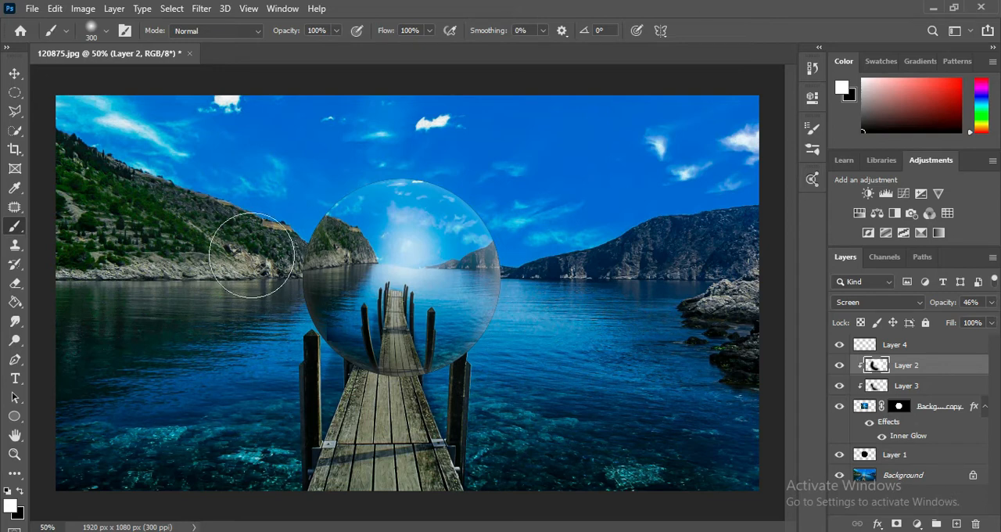
pyautogui.click(930, 476)
pyautogui.click(956, 523)
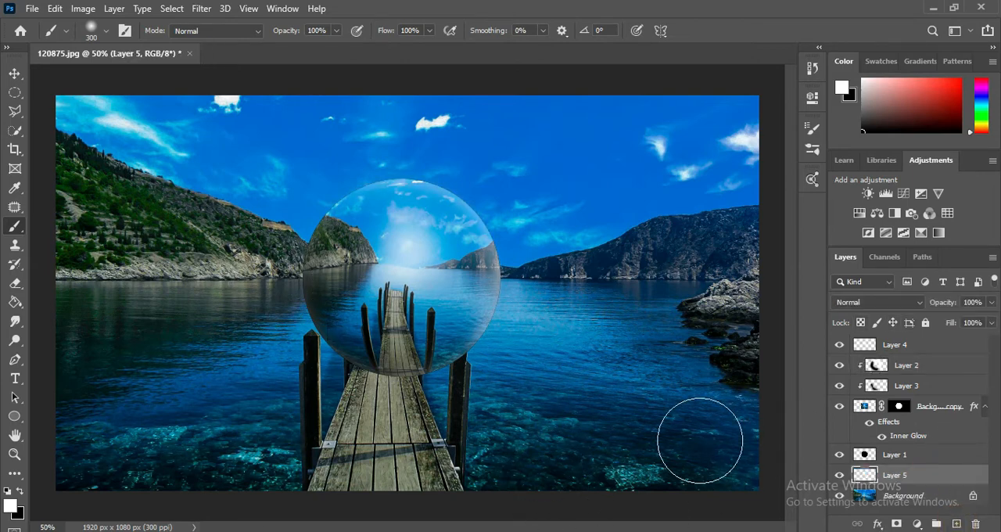
pyautogui.hotkey('ctrl', '-')
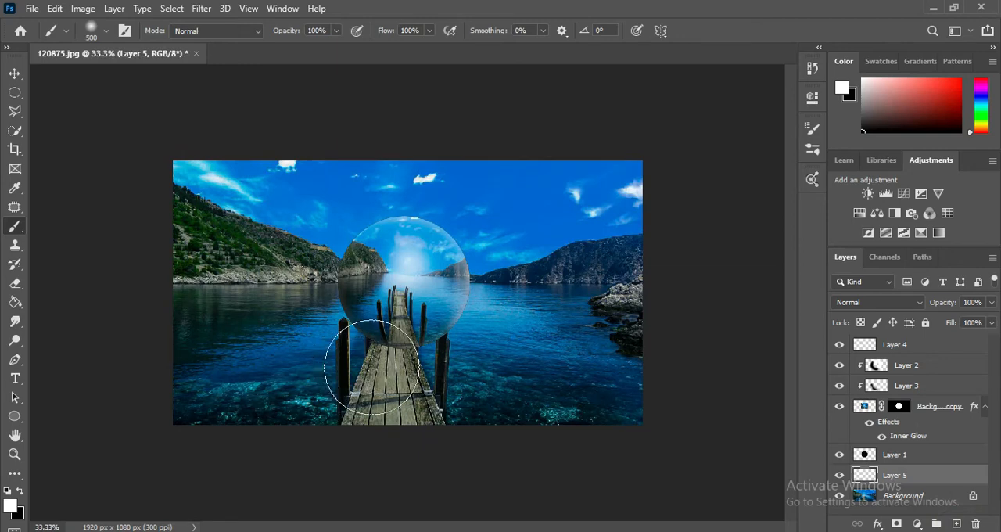
pyautogui.press(']')
pyautogui.press(']')
pyautogui.press(']')
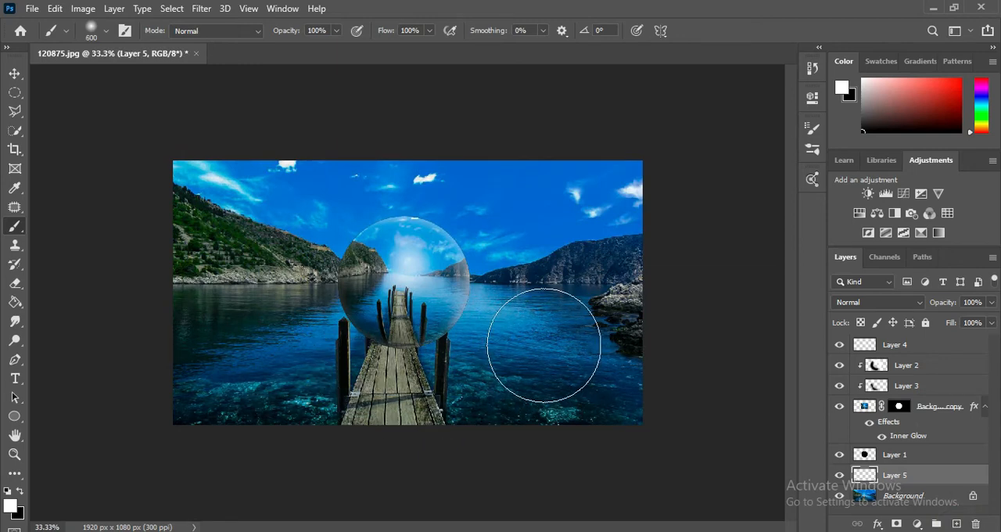
pyautogui.click(20, 490)
pyautogui.click(537, 329)
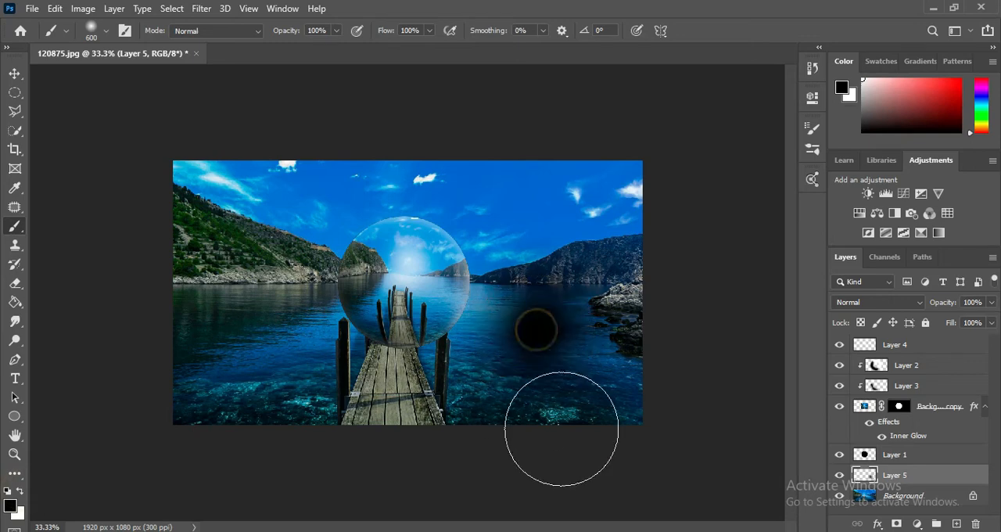
# Step: Transform the black spot to about 125% width and 33% height, and move it onto the pier beneath the sphere
pyautogui.hotkey('ctrl', 't')
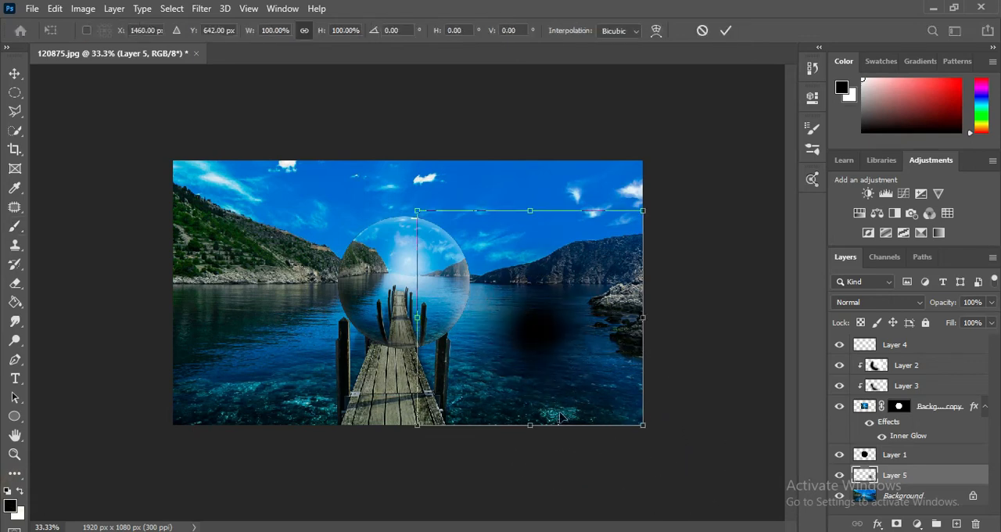
pyautogui.moveTo(530, 425); pyautogui.dragTo(522, 300)
pyautogui.moveTo(574, 261); pyautogui.dragTo(438, 379)
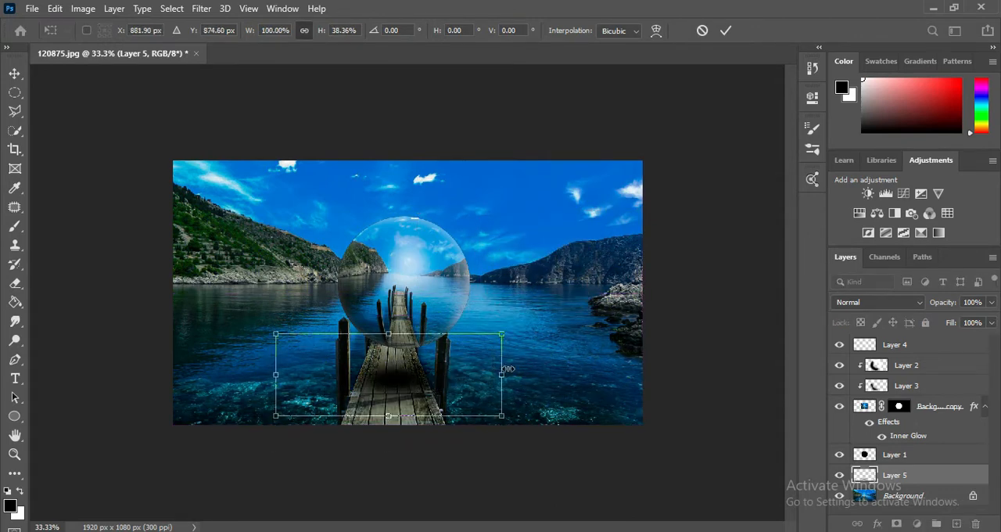
pyautogui.moveTo(508, 368); pyautogui.dragTo(588, 358)
pyautogui.moveTo(494, 391); pyautogui.dragTo(453, 390)
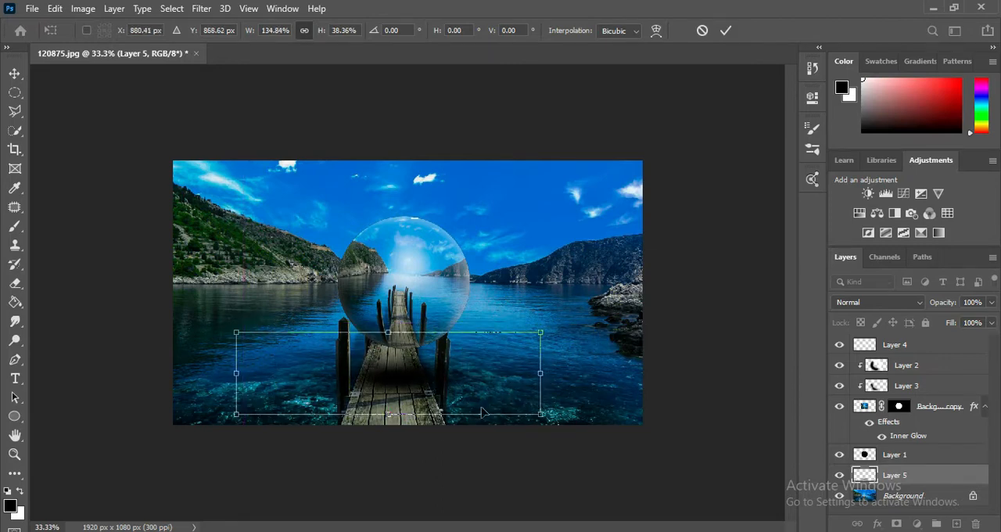
pyautogui.moveTo(546, 417); pyautogui.dragTo(525, 406)
pyautogui.moveTo(407, 364); pyautogui.dragTo(424, 377)
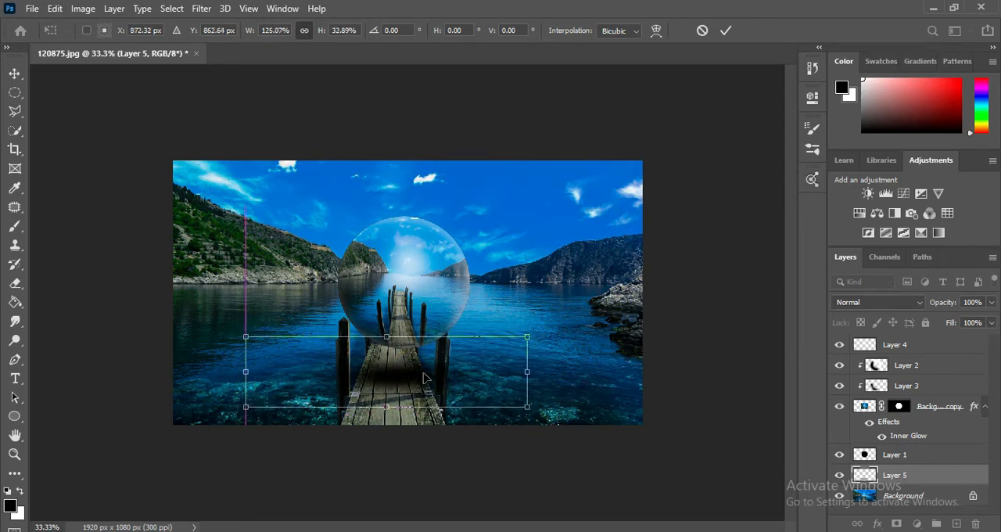
# Step: Nudge the flattened shadow slightly up and to the right under the sphere, and apply the transform
pyautogui.press('Up')
pyautogui.press('Up')
pyautogui.press('Up')
pyautogui.press('Right')
pyautogui.press('Right')
pyautogui.press('Right')
pyautogui.press('Up')
pyautogui.press('Up')
pyautogui.press('Up')
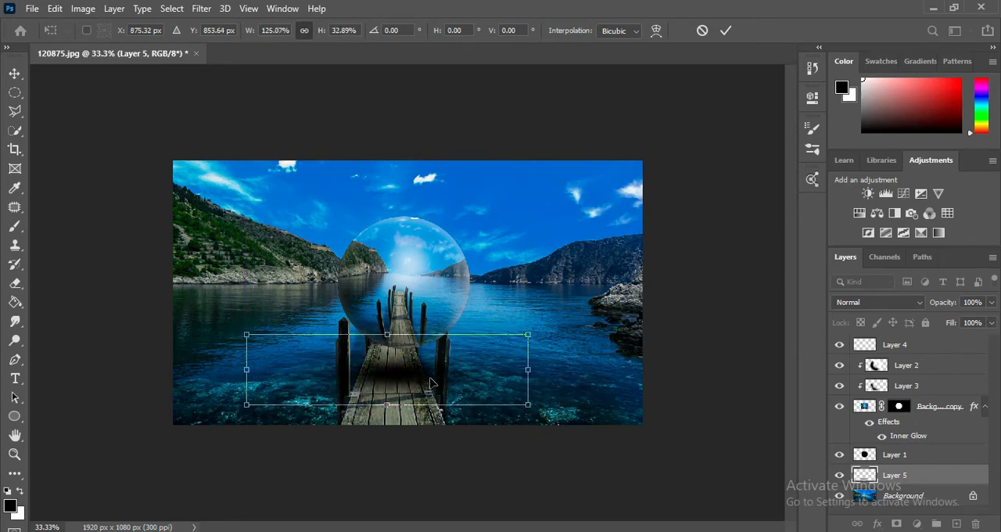
pyautogui.press('Return')
# Step: Set the opacity of the shadow on Layer 5 to 67%
pyautogui.press('b')
pyautogui.click(990, 301)
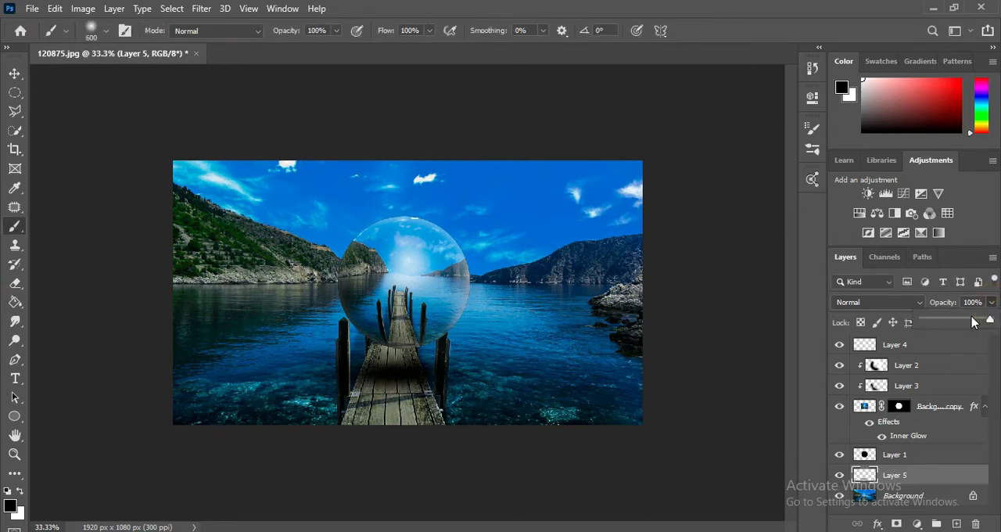
pyautogui.moveTo(991, 318); pyautogui.dragTo(969, 319)
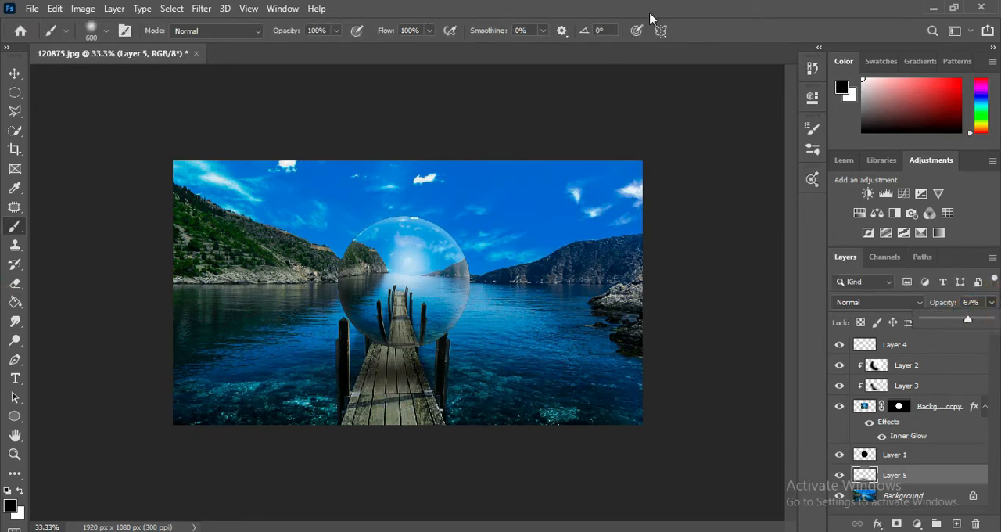
pyautogui.hotkey('ctrl', '+')
pyautogui.hotkey('ctrl', '-')
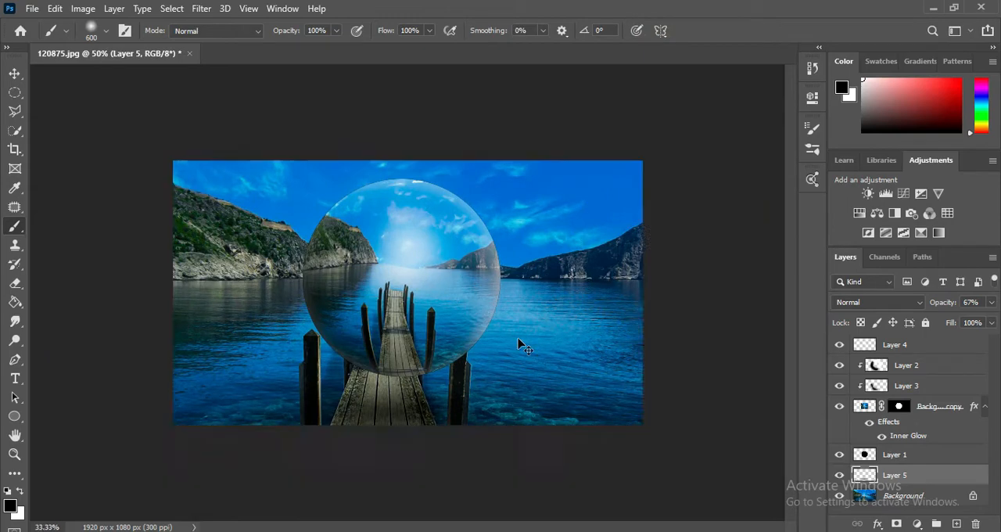
pyautogui.hotkey('ctrl', '+')
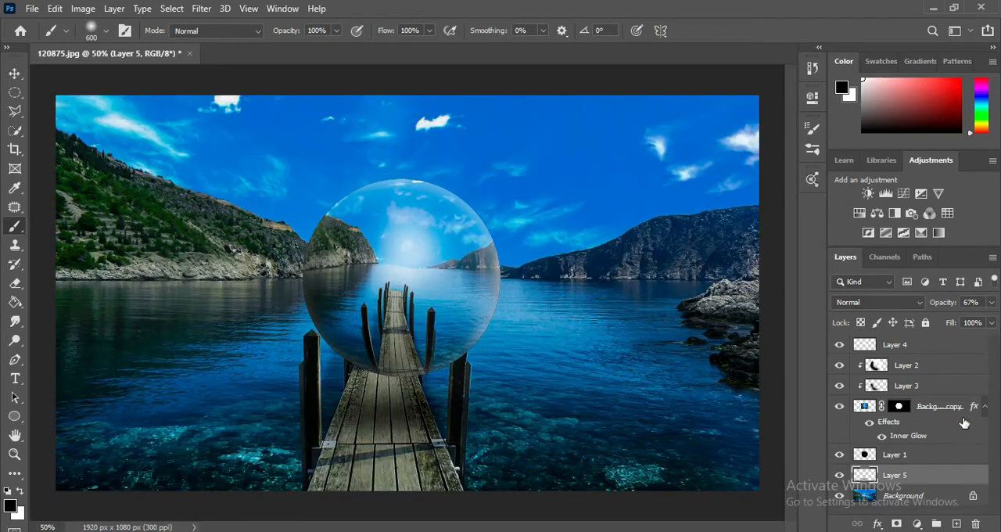
# Step: On Layer 4, dab a small white highlight with a 40 px brush in the middle of the sphere's glow
pyautogui.click(949, 364)
pyautogui.click(947, 344)
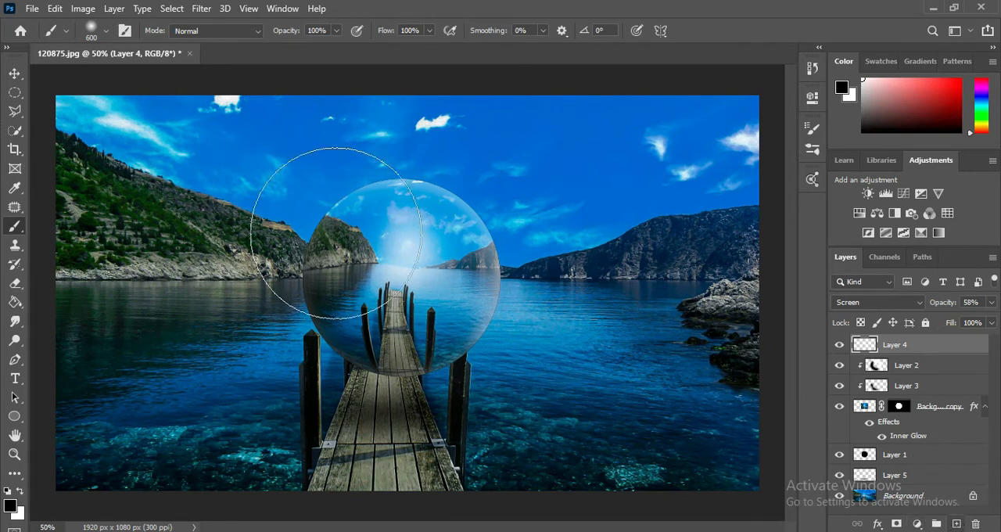
pyautogui.press('[')
pyautogui.press('[')
pyautogui.press('[')
pyautogui.press('[')
pyautogui.press('[')
pyautogui.press('[')
pyautogui.press('[')
pyautogui.press('[')
pyautogui.press('[')
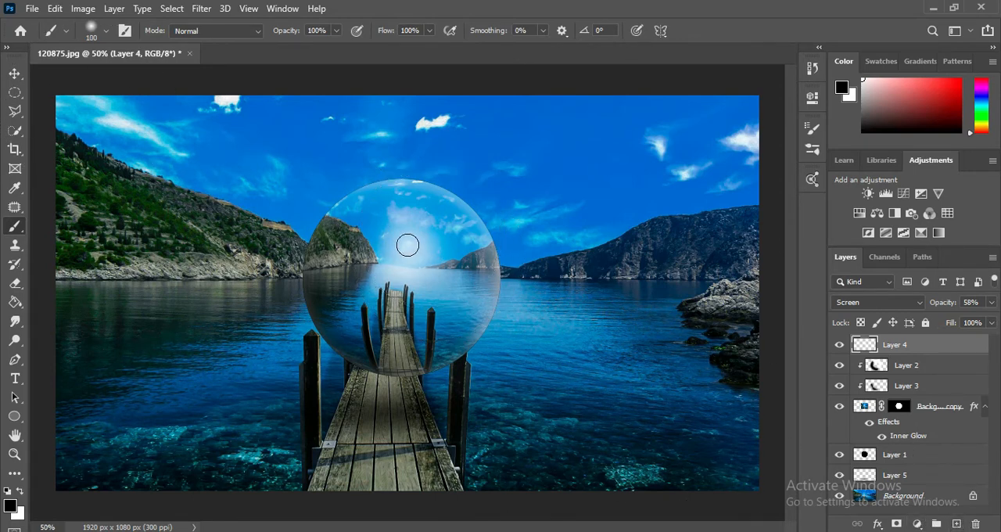
pyautogui.click(20, 490)
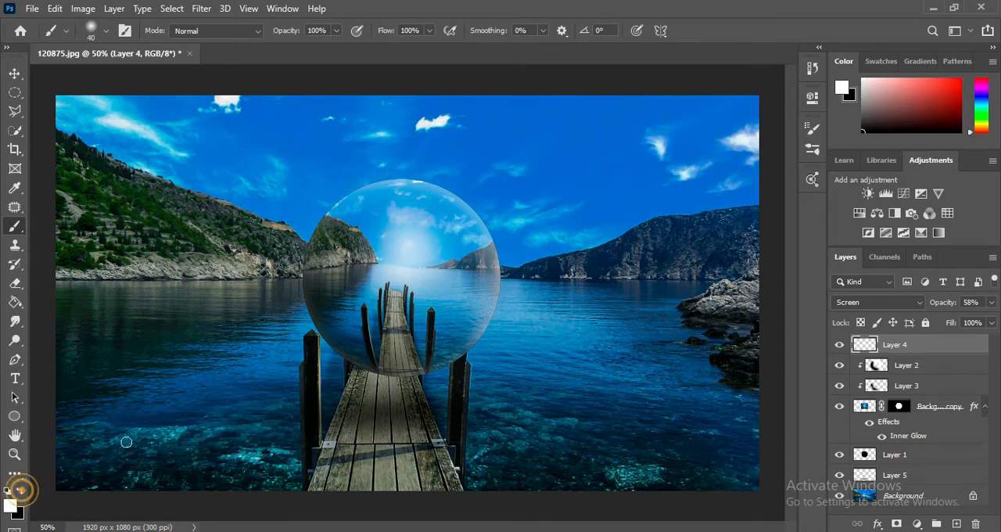
pyautogui.click(413, 243)
pyautogui.hotkey('ctrl', '-')
pyautogui.hotkey('ctrl', '+')
pyautogui.hotkey('ctrl', '-')
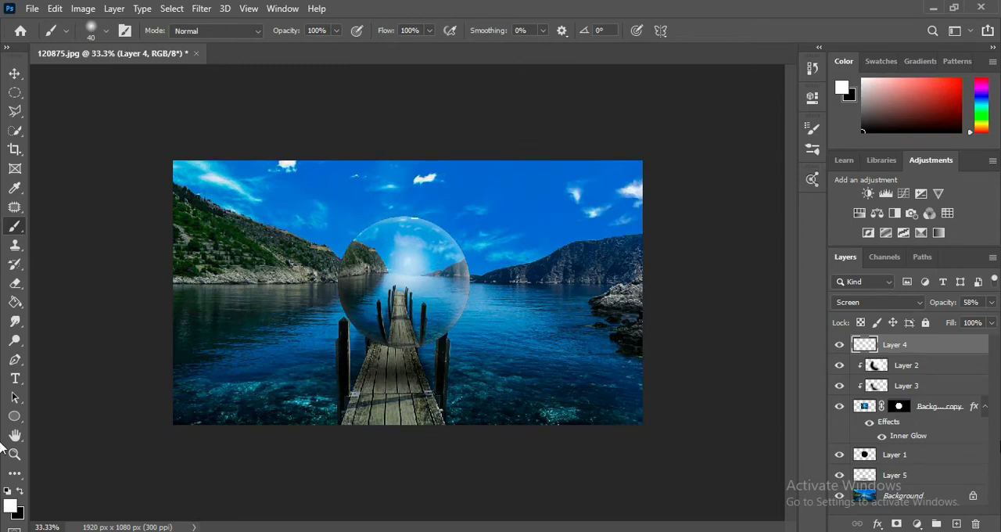
# Step: Try a new empty layer above Layer 4, and undo it
pyautogui.click(956, 524)
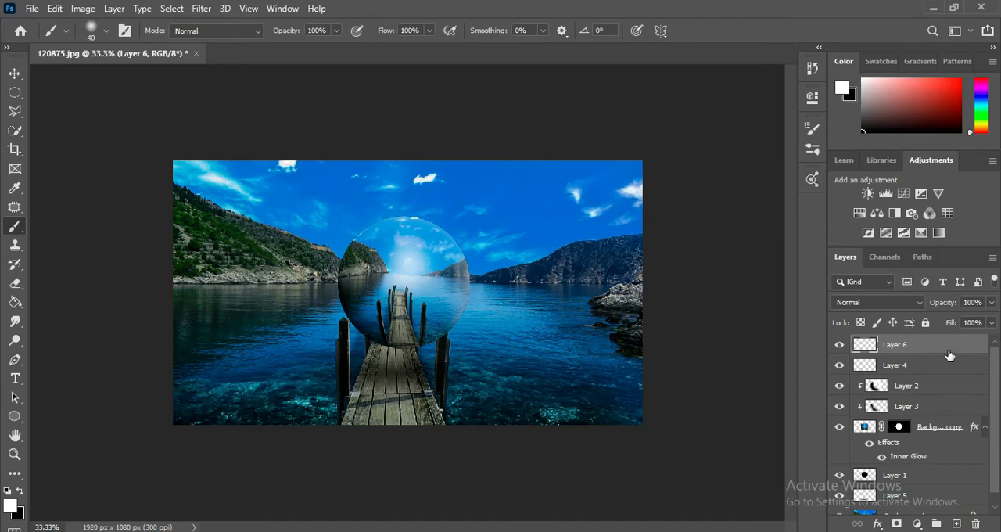
pyautogui.hotkey('ctrl', 'z')
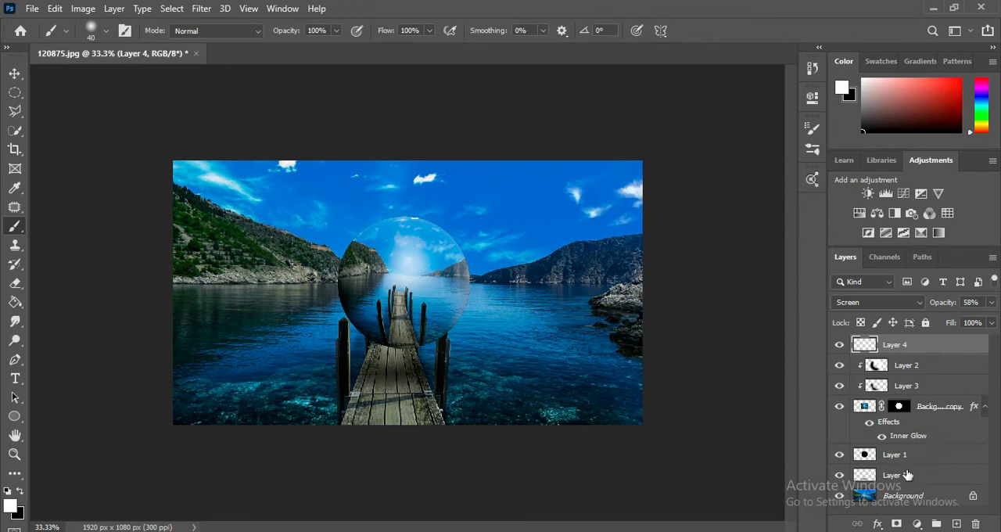
# Step: Set the opacity of the sphere's Multiply shading on Layer 3 to 61%
pyautogui.click(899, 367)
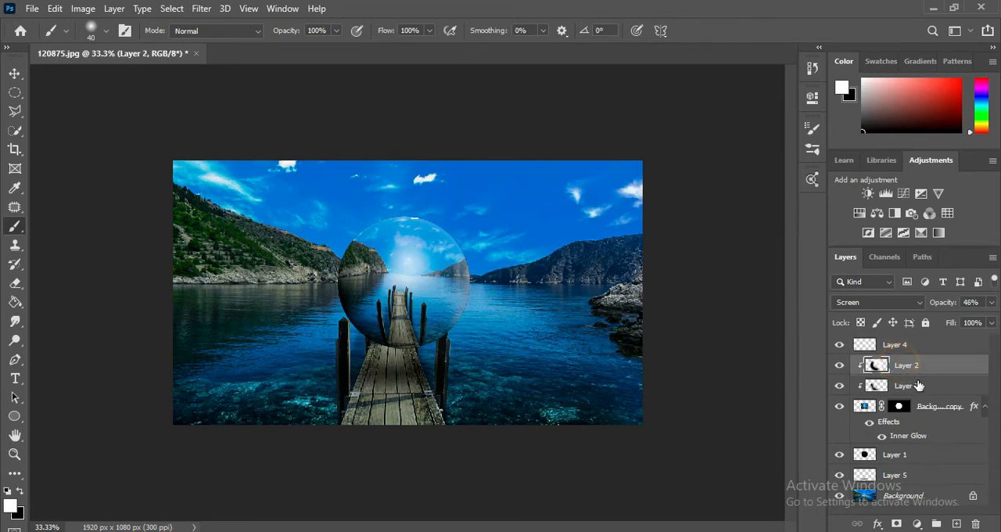
pyautogui.click(909, 382)
pyautogui.click(991, 301)
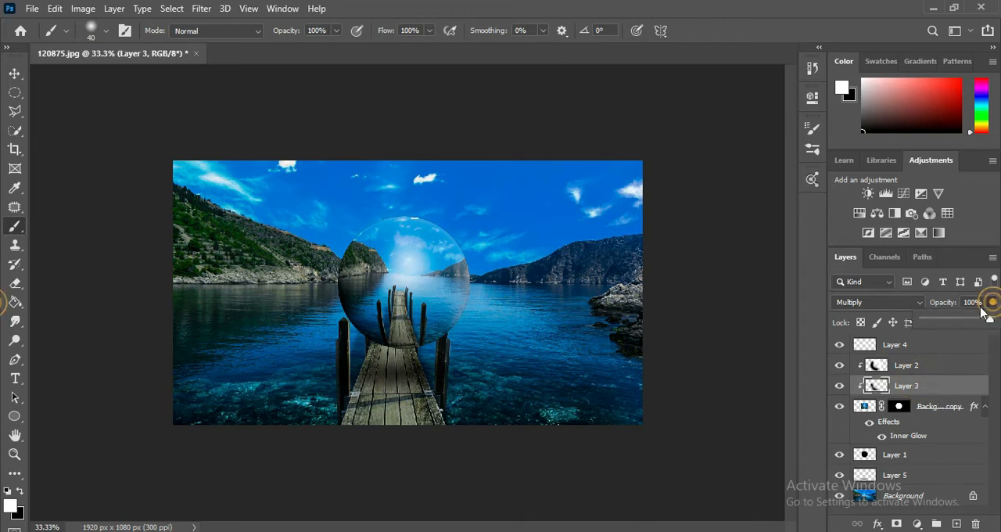
pyautogui.moveTo(990, 317); pyautogui.dragTo(964, 320)
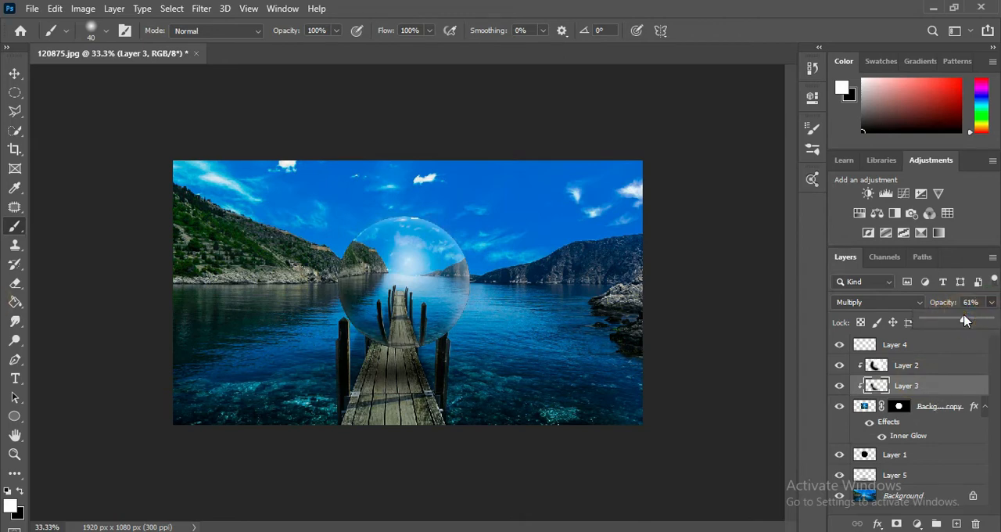
# Step: Add a new empty layer above Layer 4 and hide the Background layer
pyautogui.click(803, 6)
pyautogui.hotkey('ctrl', '+')
pyautogui.hotkey('ctrl', '-')
pyautogui.hotkey('ctrl', '+')
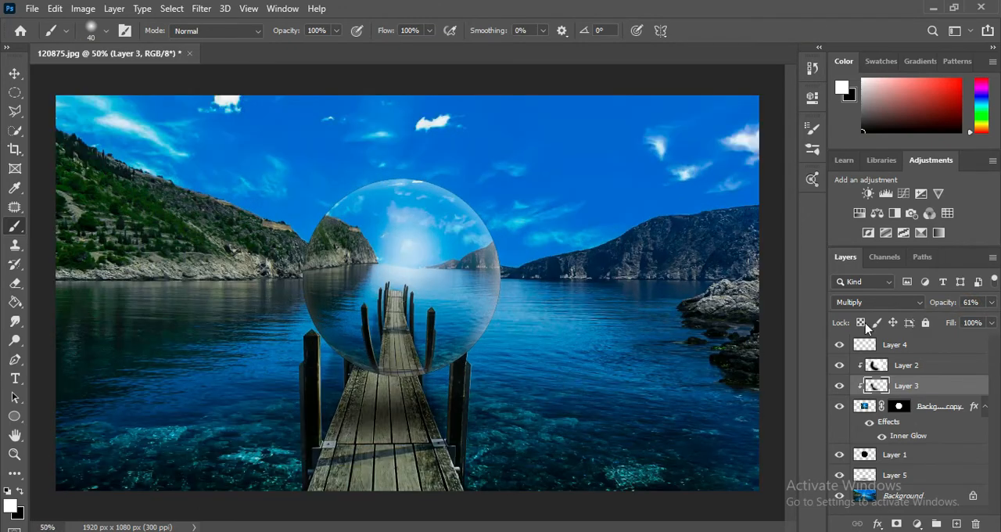
pyautogui.click(930, 345)
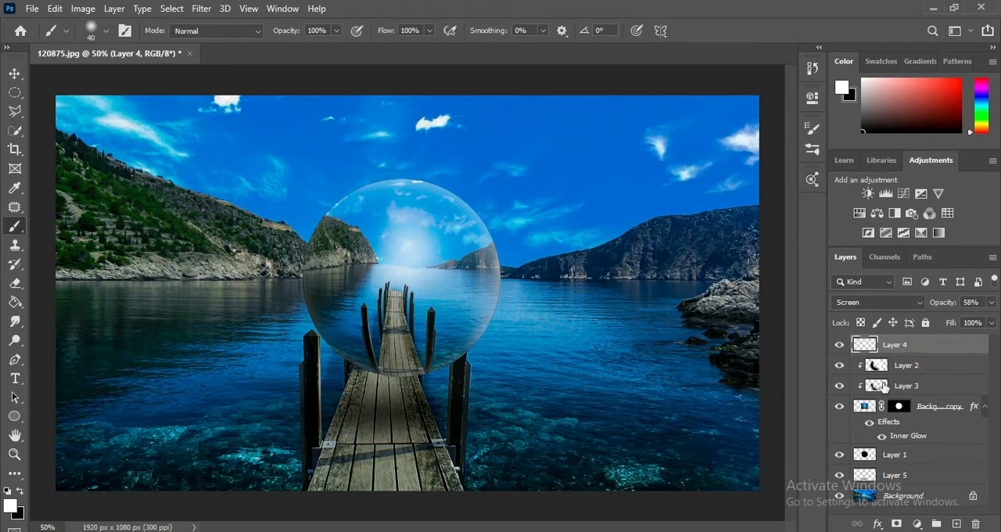
pyautogui.click(956, 523)
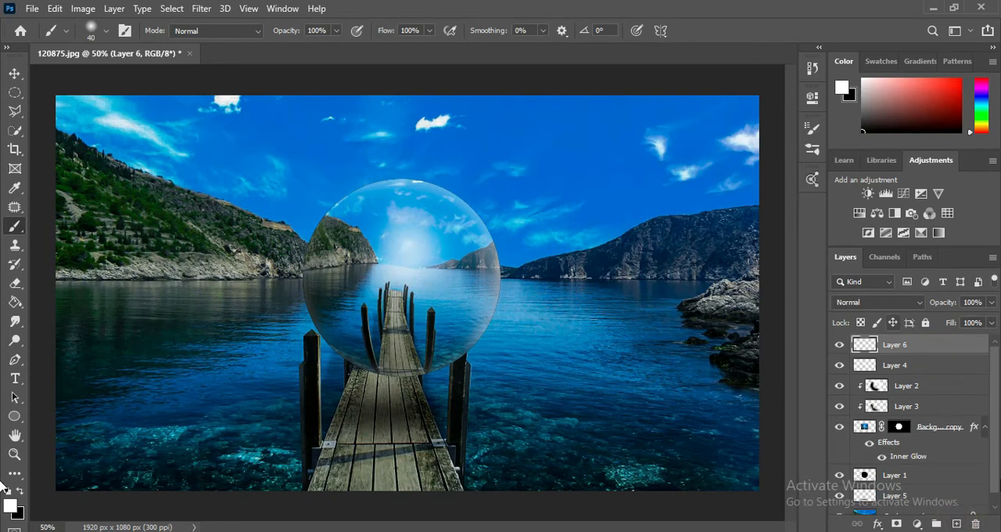
pyautogui.scroll(-1, 882, 494)
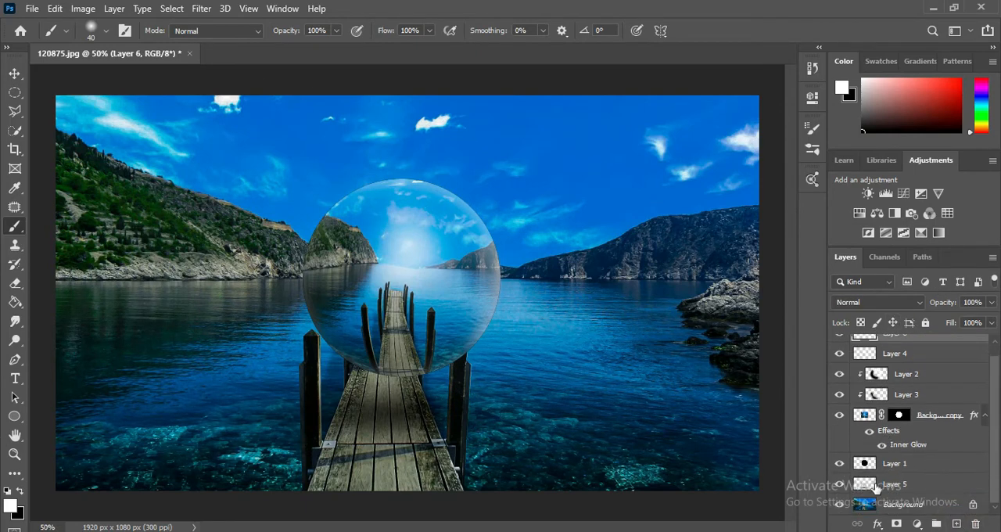
pyautogui.click(838, 507)
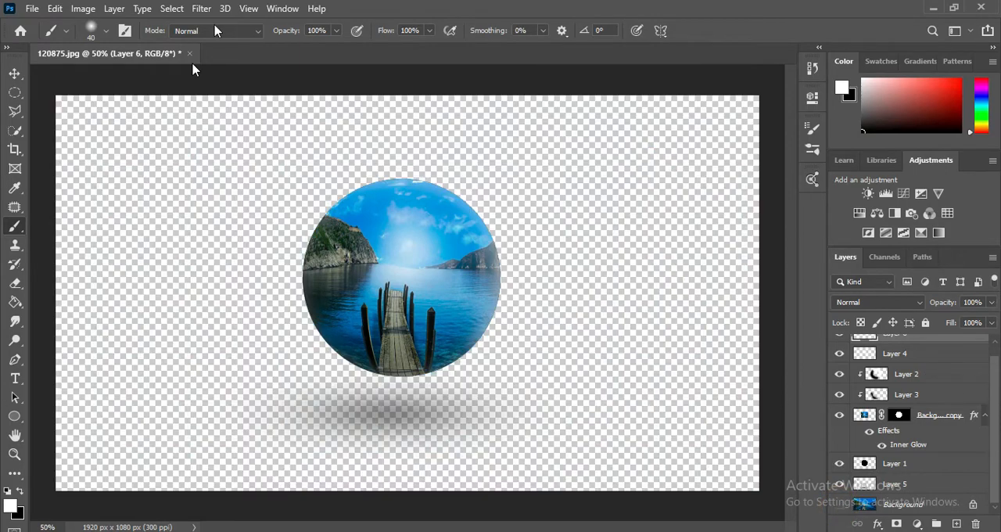
# Step: Use Apply Image to merge the visible sphere and shadow onto Layer 6, and show the Background layer again
pyautogui.click(83, 9)
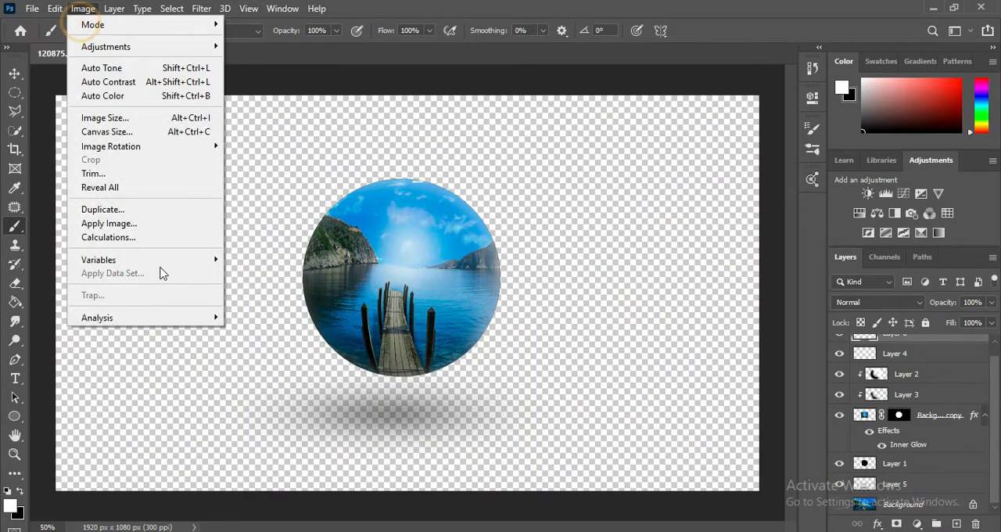
pyautogui.click(160, 222)
pyautogui.click(637, 132)
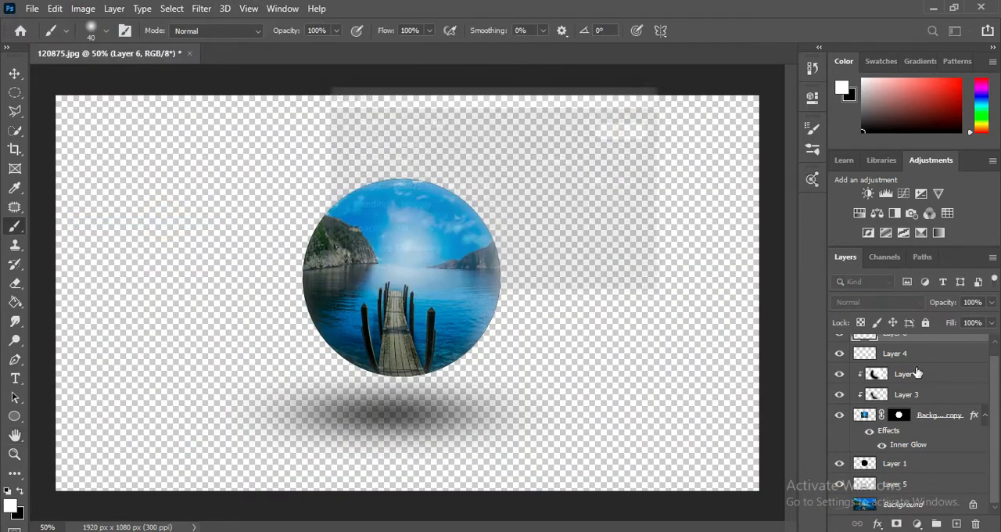
pyautogui.moveTo(995, 404); pyautogui.dragTo(1000, 422)
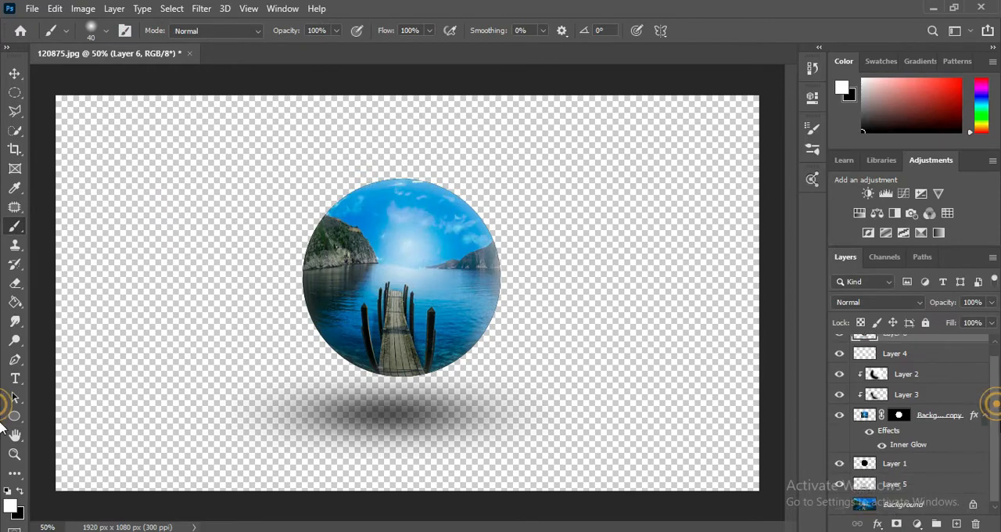
pyautogui.click(838, 504)
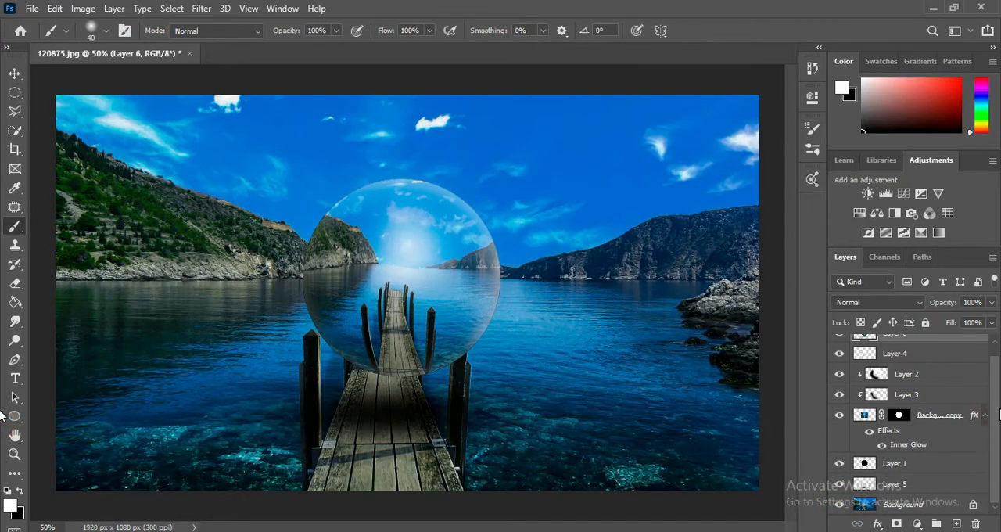
pyautogui.scroll(1, 953, 360)
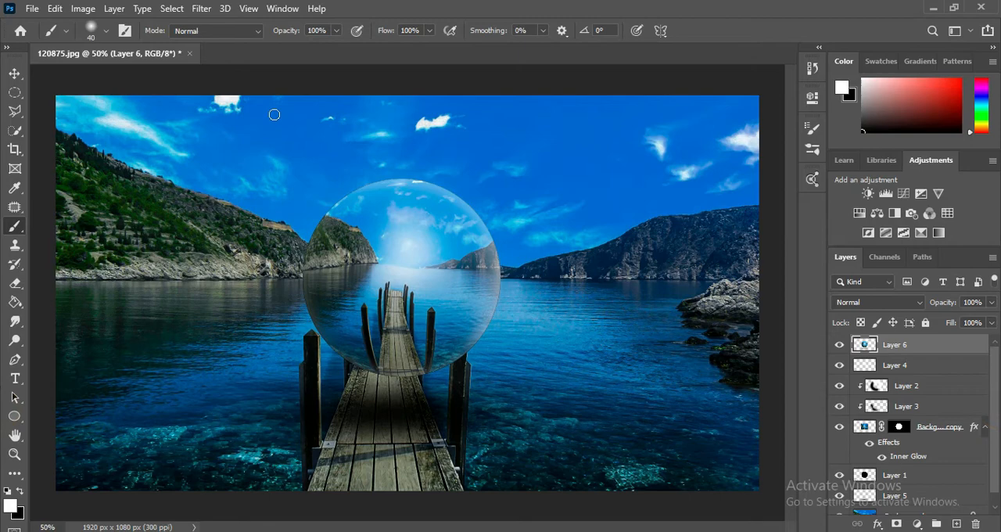
# Step: Open Layer 6 in the Camera Raw filter and adjust the sphere's basic tonal values
pyautogui.click(203, 8)
pyautogui.click(245, 96)
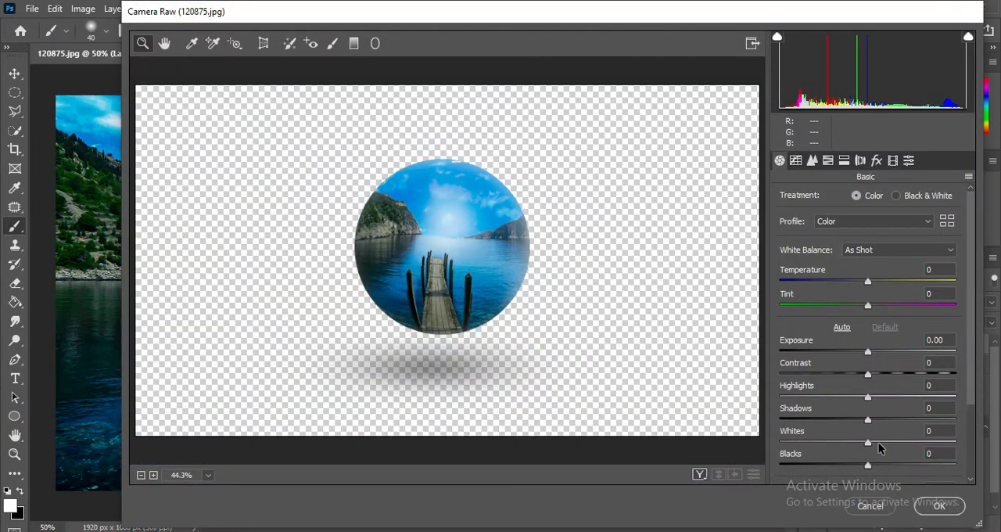
pyautogui.moveTo(877, 444); pyautogui.dragTo(866, 351)
pyautogui.click(885, 443)
pyautogui.click(875, 159)
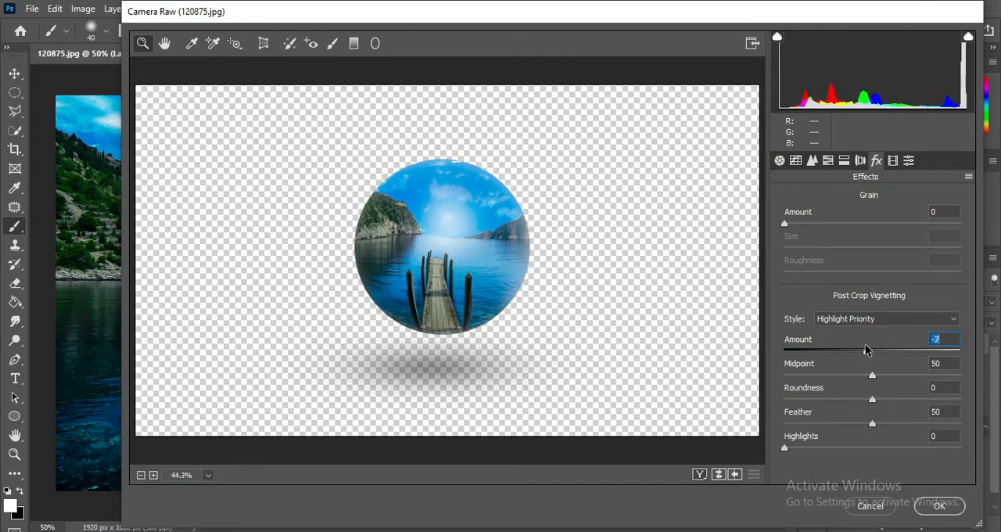
# Step: Draw a radial filter around the sphere's glow, keeping its effect outside, with a Luminance range mask
pyautogui.click(375, 43)
pyautogui.moveTo(438, 209); pyautogui.dragTo(453, 228)
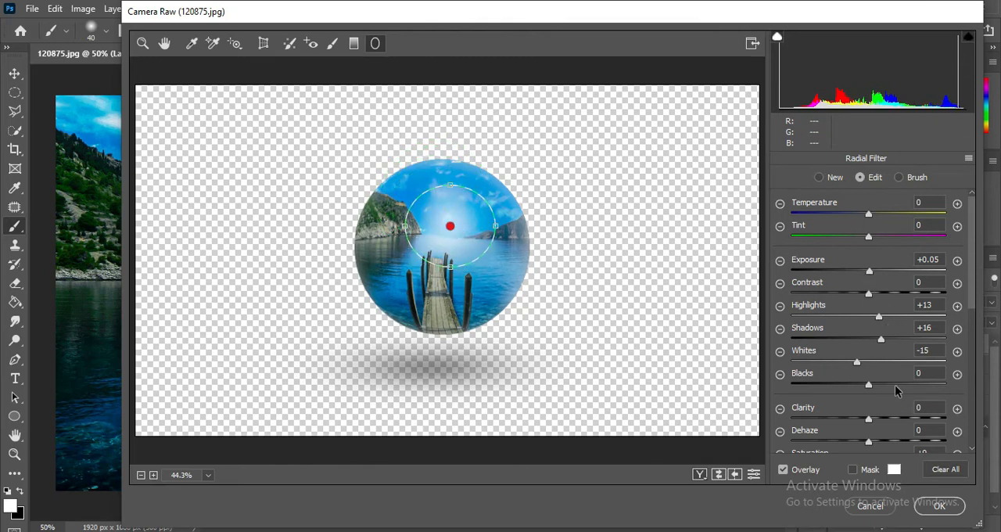
pyautogui.scroll(-8, 860, 453)
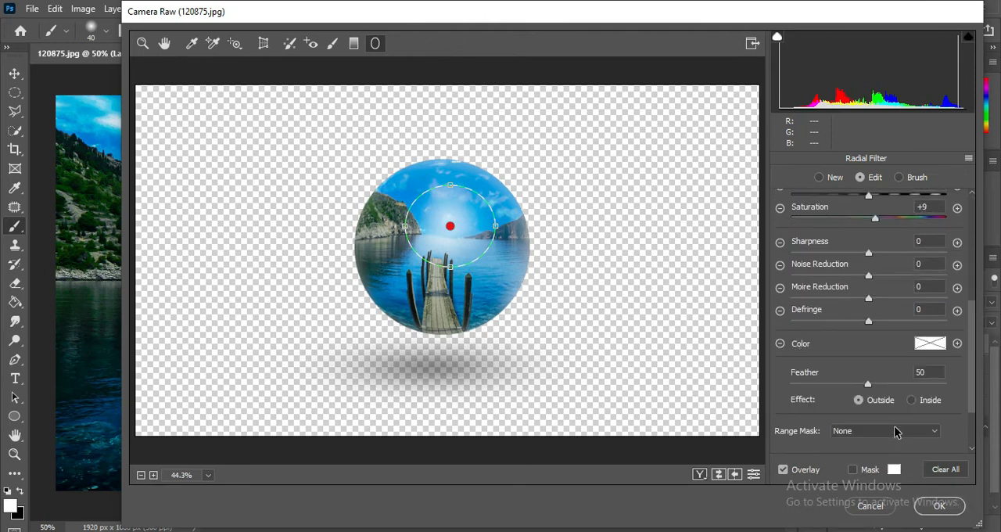
pyautogui.scroll(-2, 894, 430)
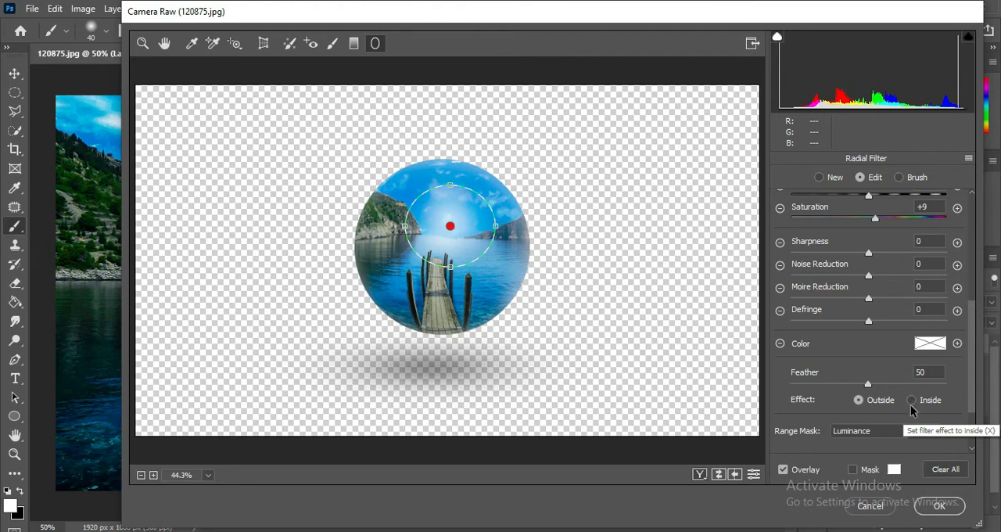
pyautogui.scroll(10, 904, 365)
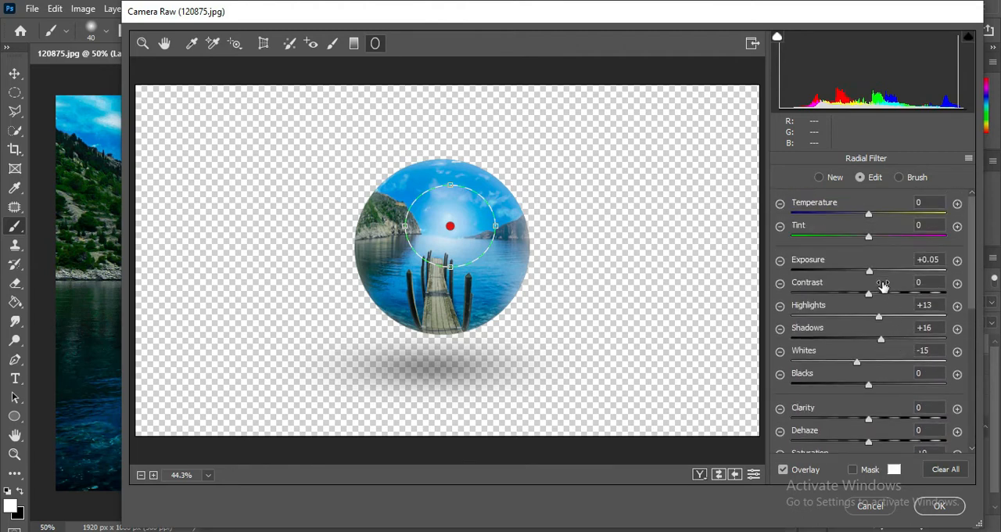
# Step: Set the radial filter to Exposure -0.30, Contrast +16, Highlights -17, Shadows +9, Whites -4, Blacks +7 and Clarity +7, and apply the Camera Raw edits
pyautogui.moveTo(878, 270); pyautogui.dragTo(873, 384)
pyautogui.click(883, 338)
pyautogui.scroll(-1, 883, 418)
pyautogui.scroll(1, 873, 385)
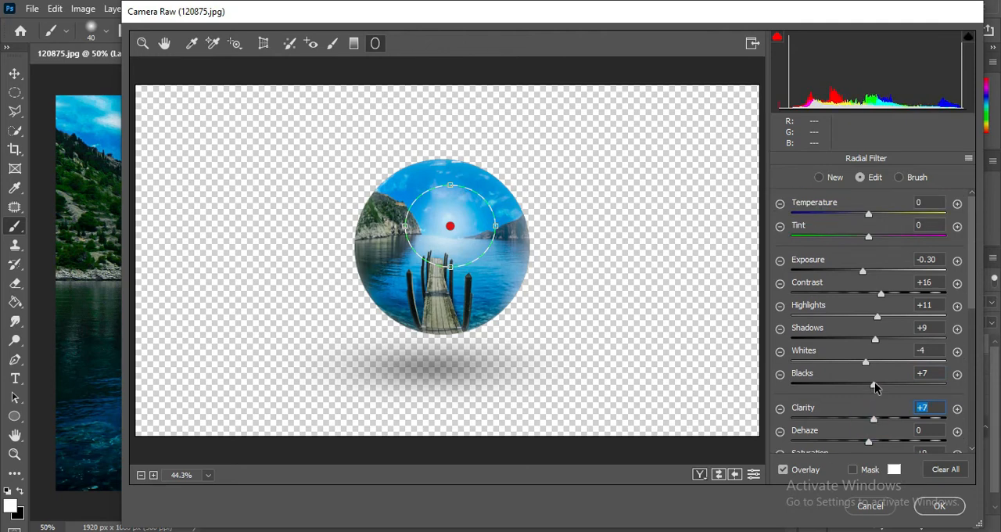
pyautogui.click(866, 213)
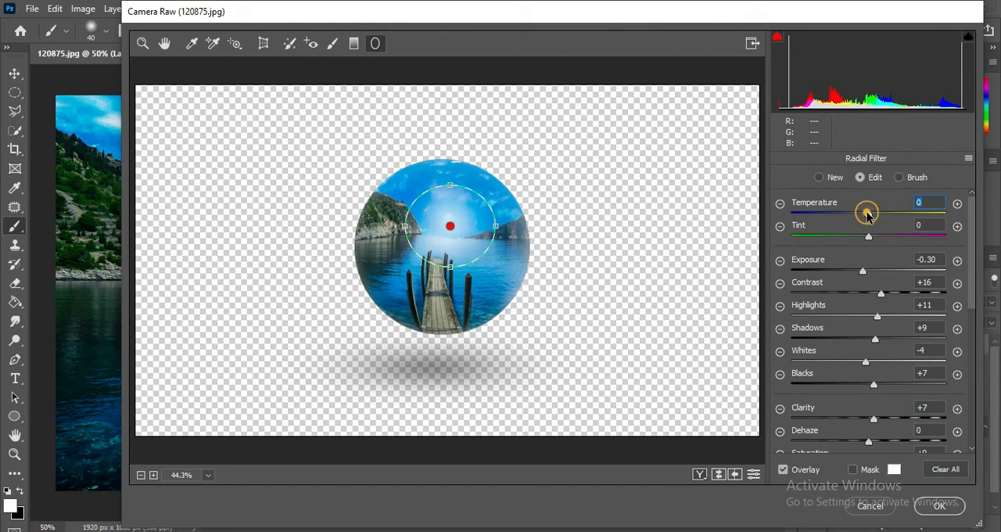
pyautogui.moveTo(872, 322); pyautogui.dragTo(855, 318)
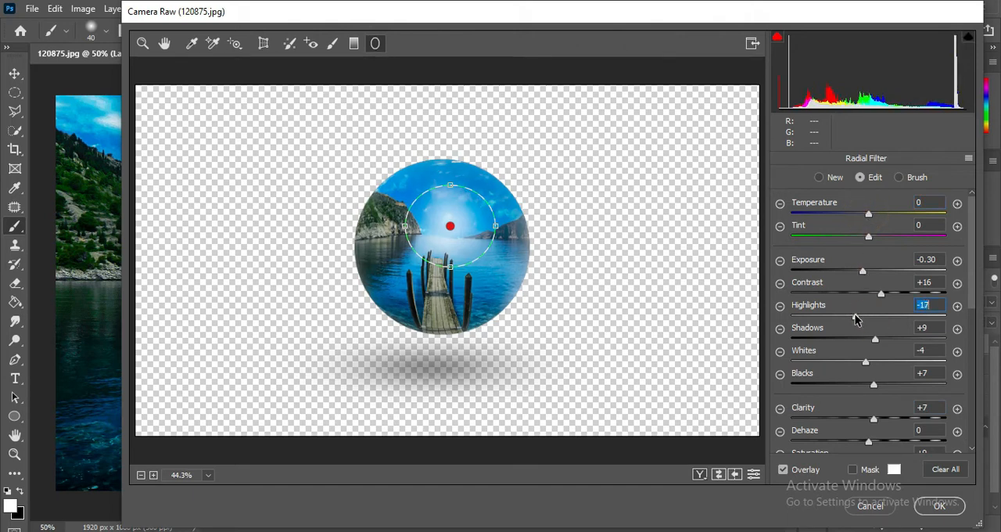
pyautogui.click(939, 505)
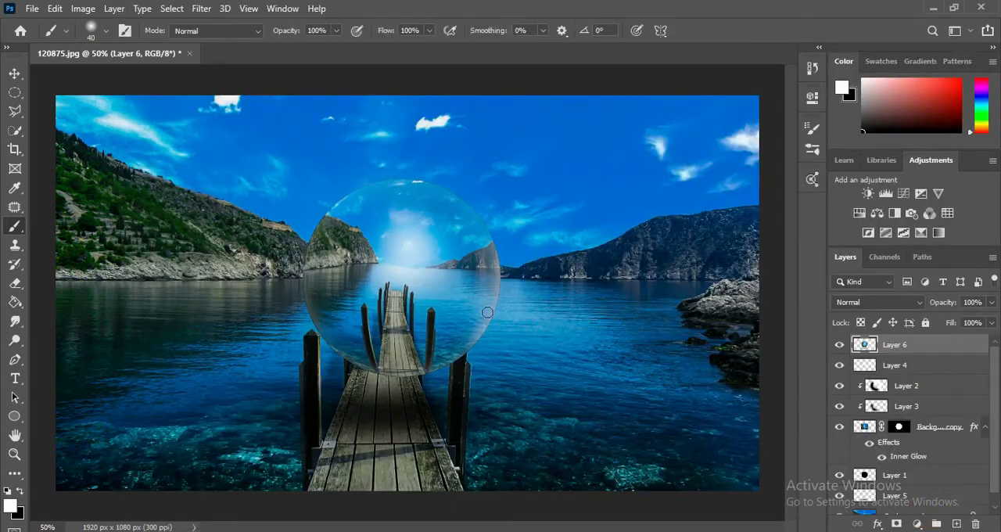
# Step: Set the blend mode of the shadow on Layer 5 to Color Dodge
pyautogui.hotkey('ctrl', '-')
pyautogui.hotkey('ctrl', '-')
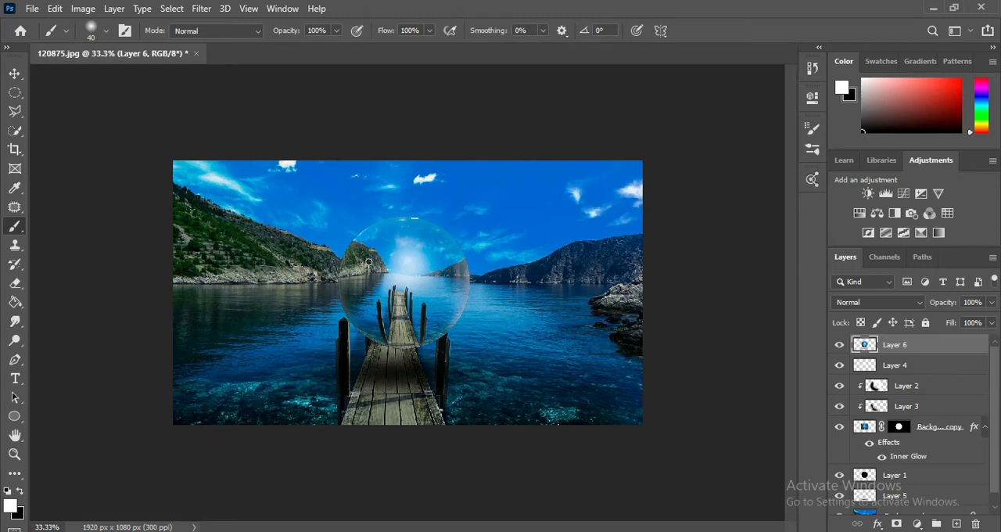
pyautogui.click(932, 362)
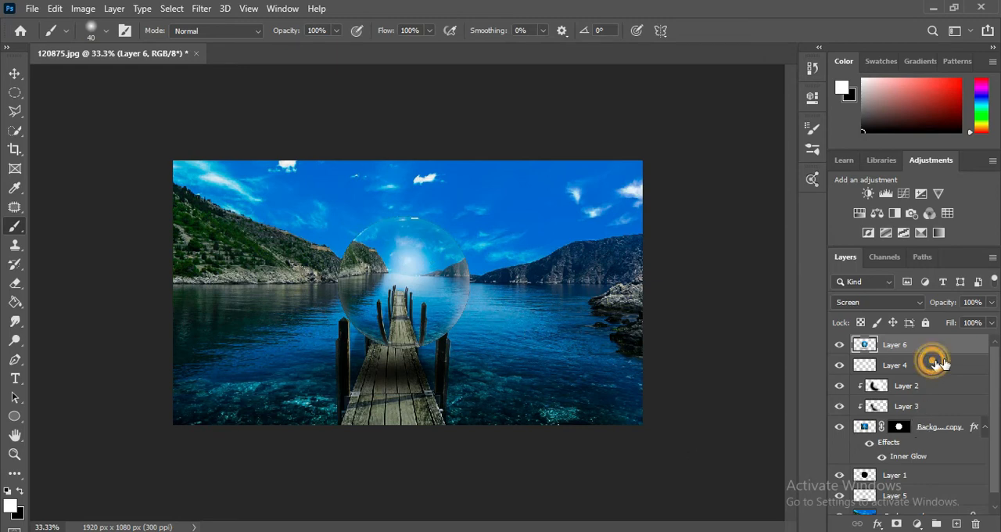
pyautogui.click(930, 497)
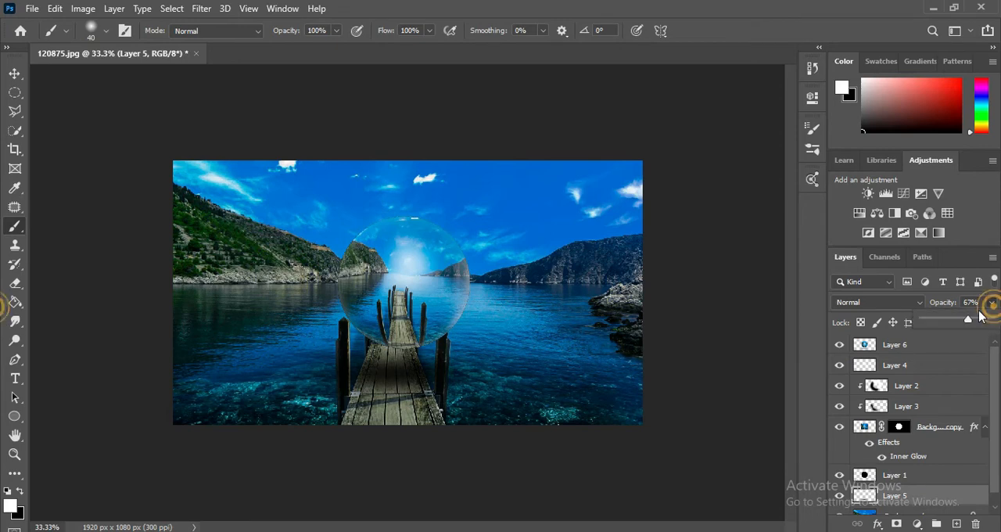
pyautogui.click(891, 303)
pyautogui.click(891, 304)
pyautogui.click(887, 302)
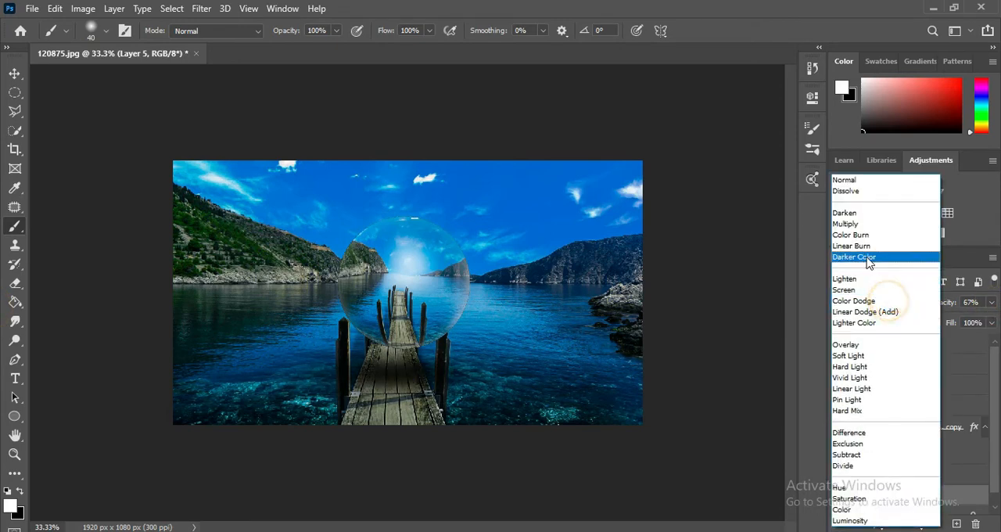
pyautogui.click(873, 302)
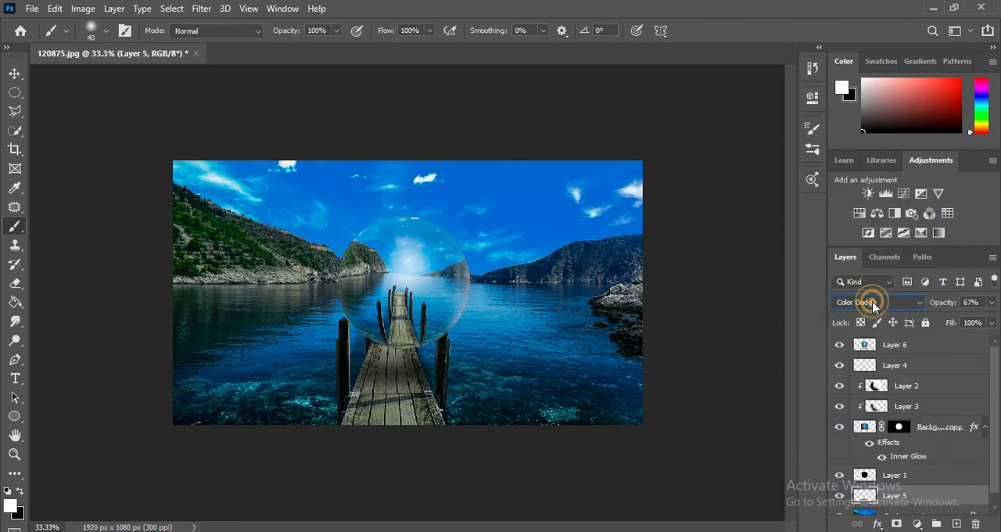
pyautogui.click(905, 303)
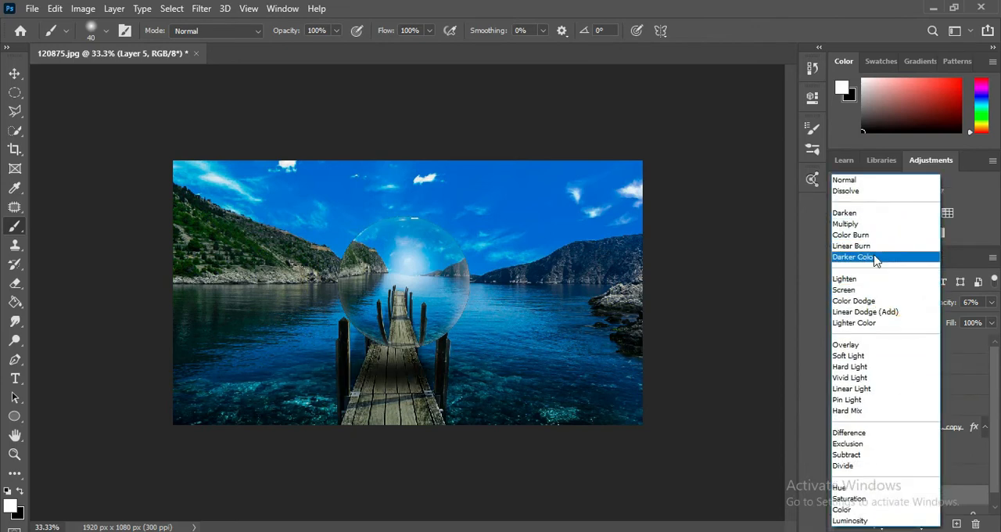
pyautogui.click(878, 303)
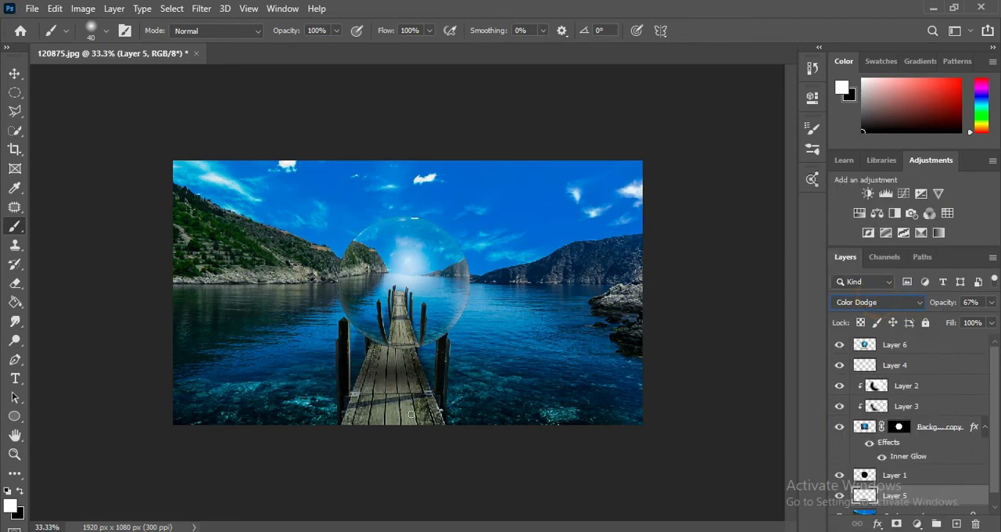
# Step: Raise the opacity of Layer 5 to 100%
pyautogui.click(991, 301)
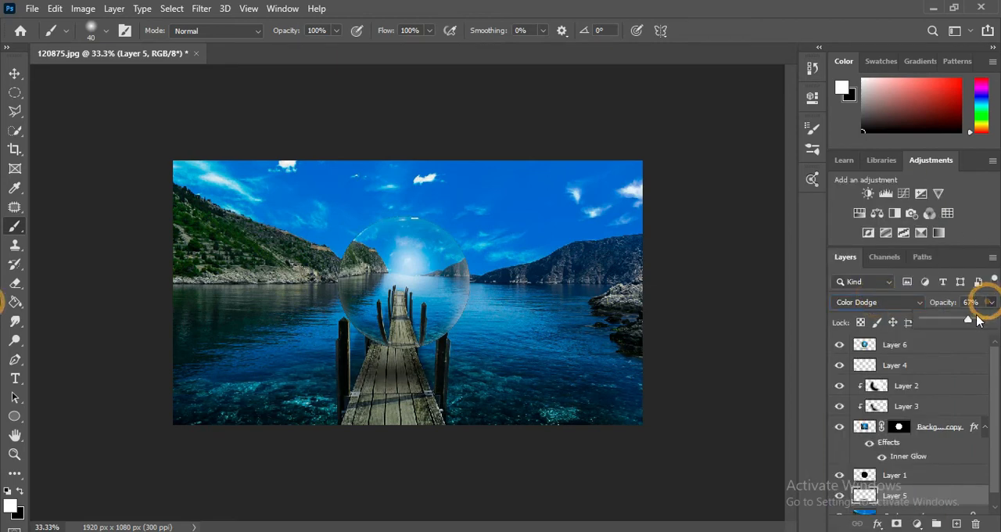
pyautogui.moveTo(977, 319); pyautogui.dragTo(995, 322)
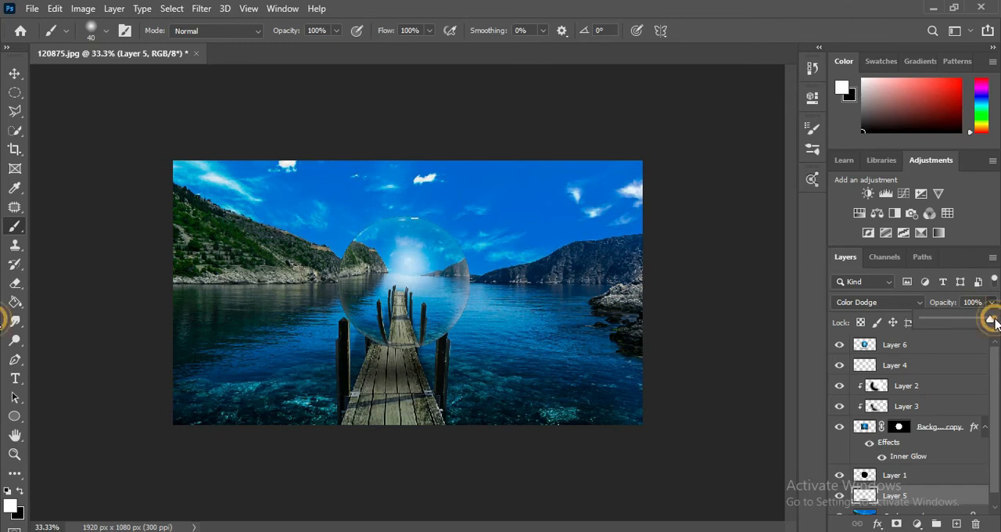
pyautogui.click(644, 20)
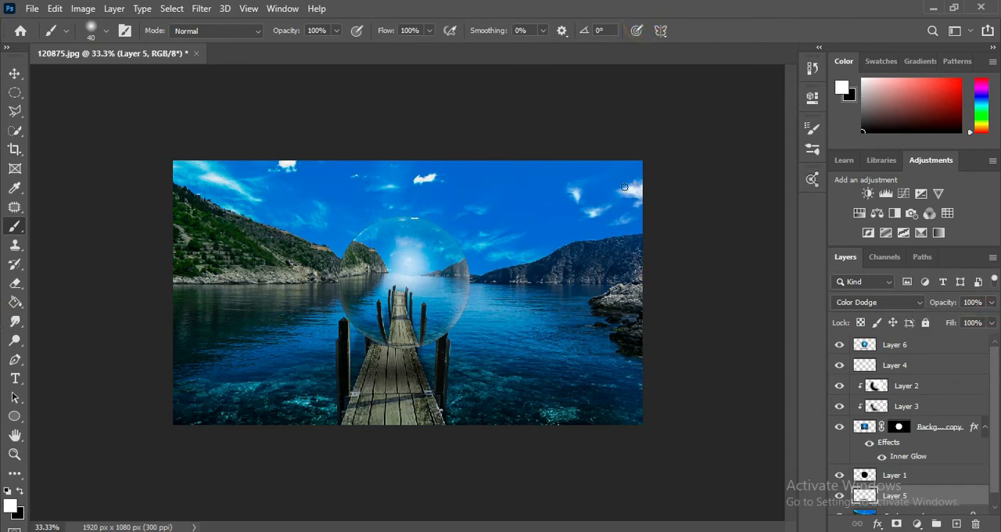
pyautogui.hotkey('ctrl', '-')
pyautogui.hotkey('ctrl', '+')
pyautogui.hotkey('ctrl', '-')
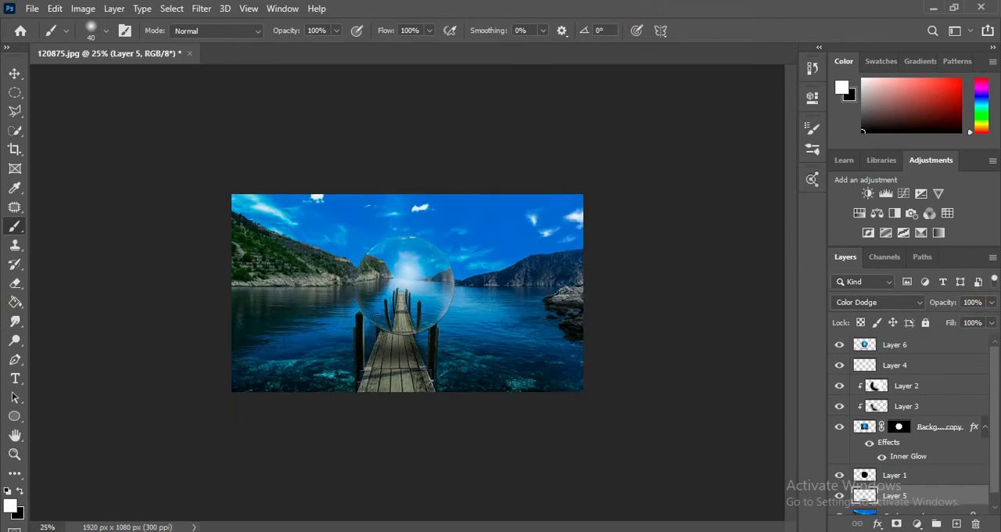
pyautogui.hotkey('ctrl', '-')
pyautogui.hotkey('ctrl', '+')
pyautogui.hotkey('ctrl', '+')
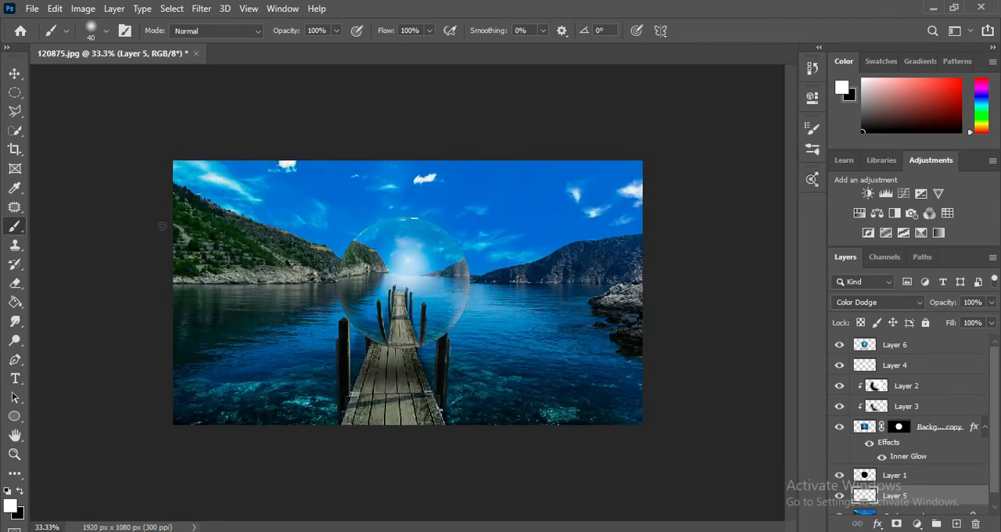
# Step: Start saving the finished composite with Save As
pyautogui.click(32, 8)
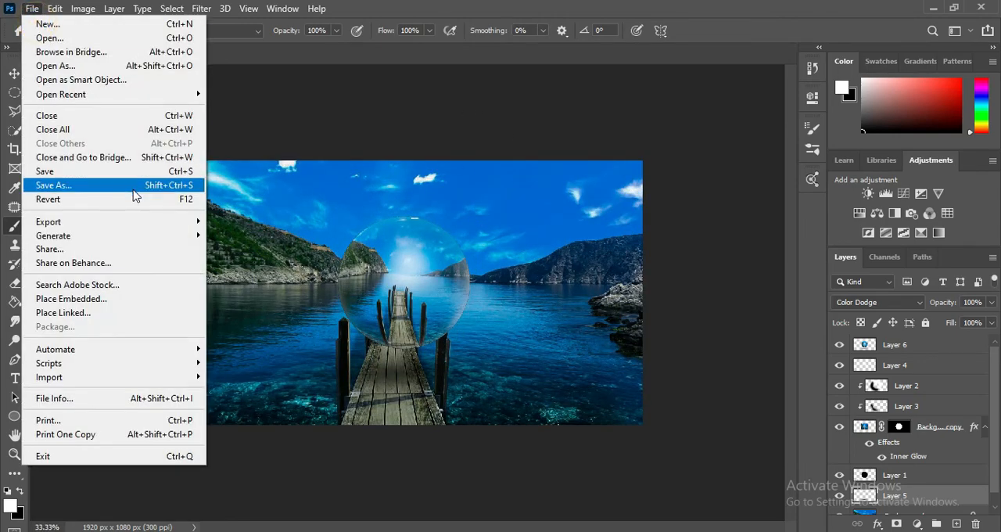
pyautogui.click(133, 189)
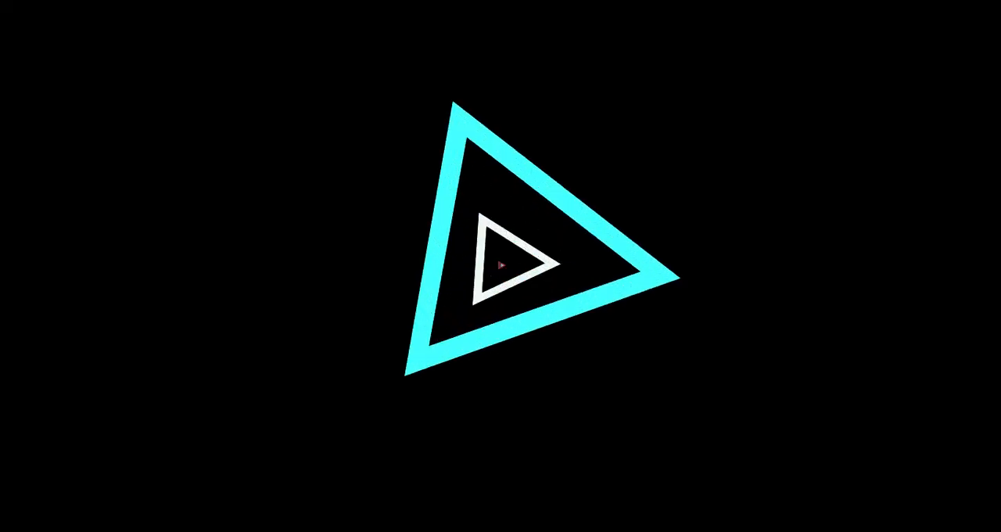